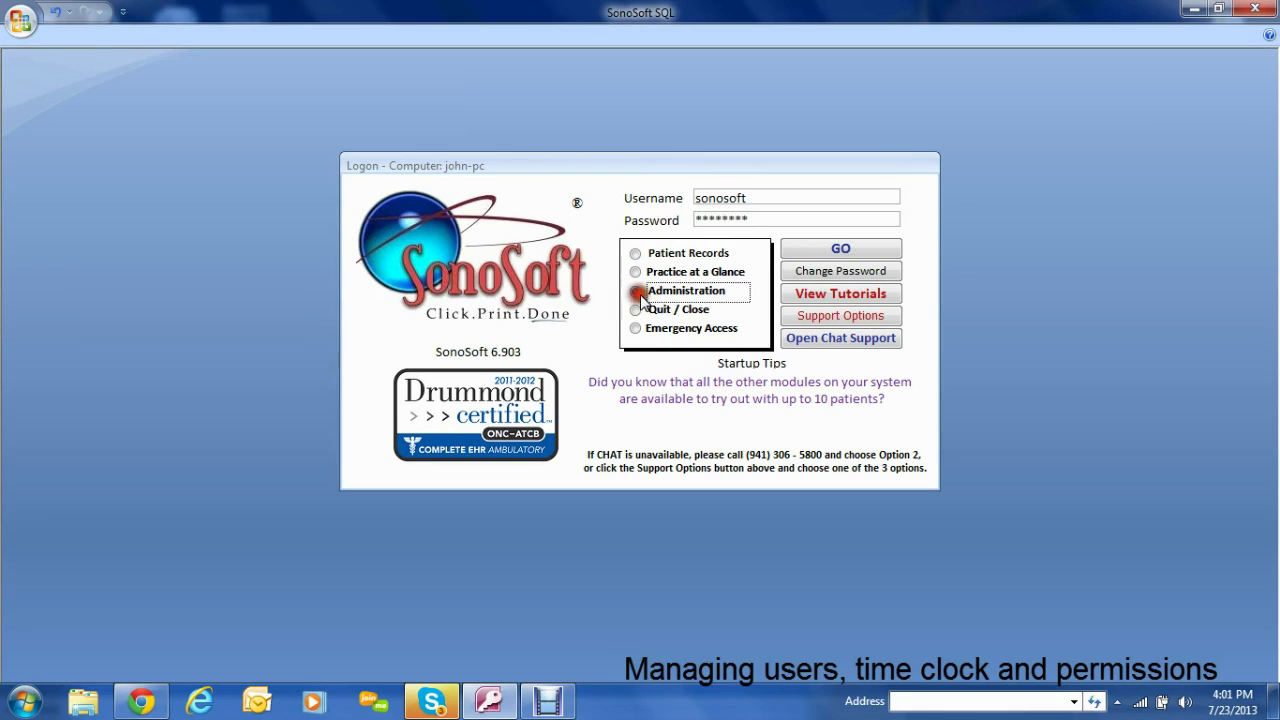
Enter Administration from the logon screen and open the Manage users area.
left_click(850, 254)
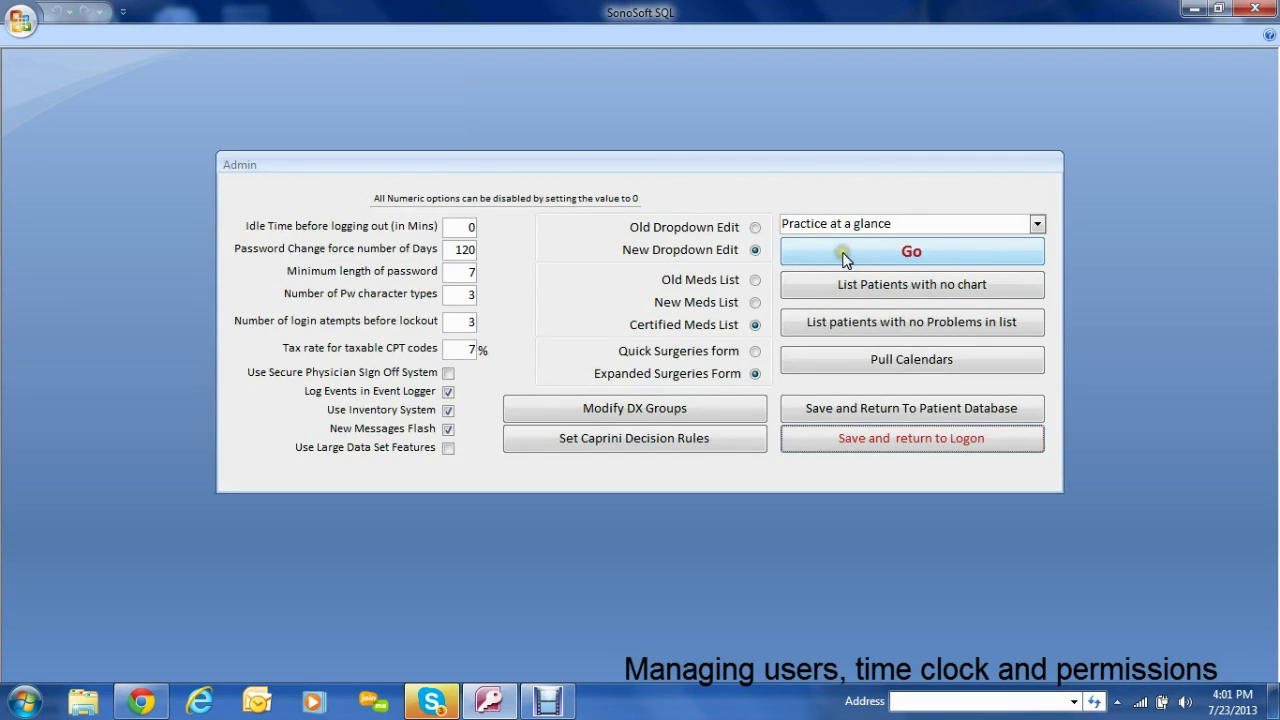
left_click(1037, 223)
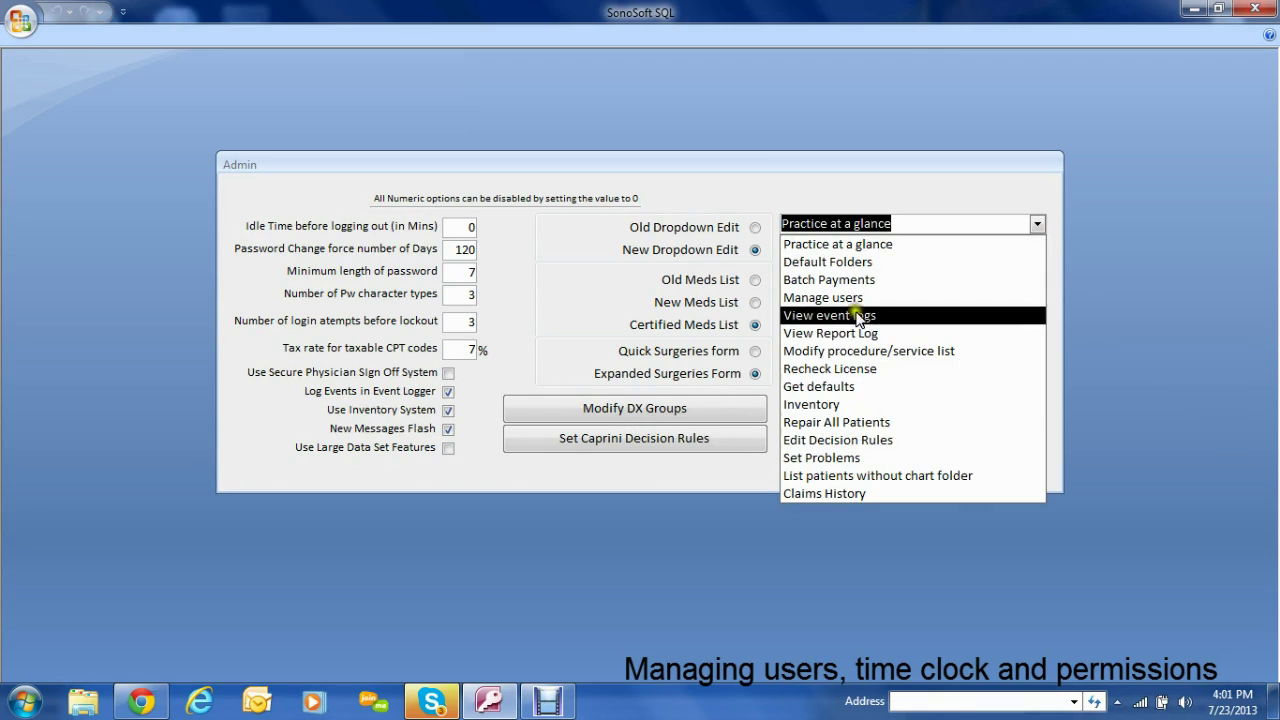
left_click(839, 298)
left_click(897, 257)
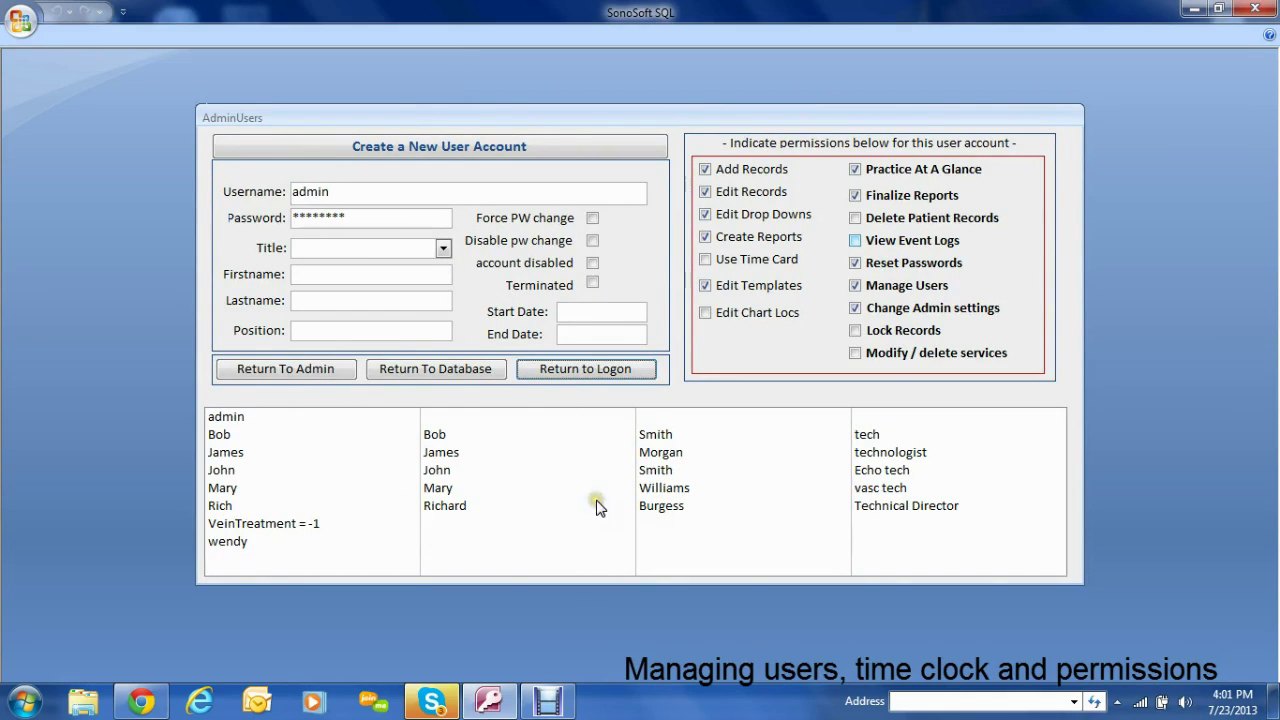
Load the VeinTreatment = -1 user account and examine its account disabled and Terminated settings.
left_click(276, 530)
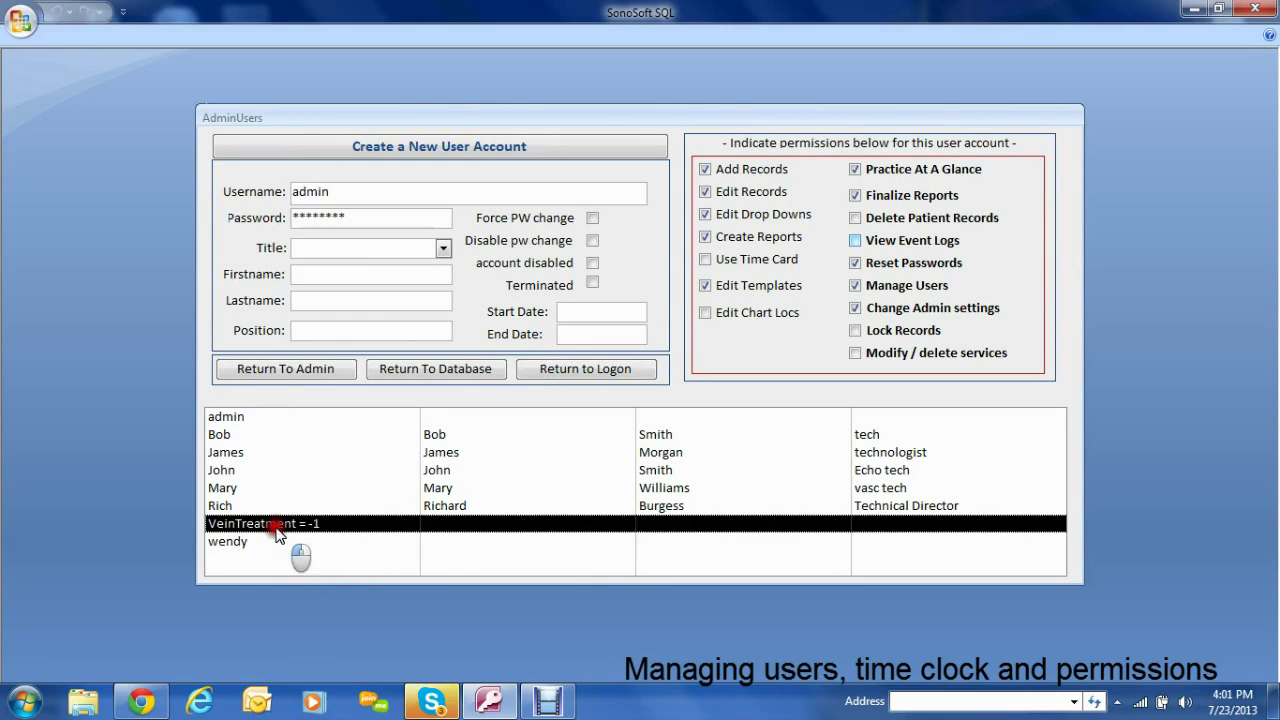
double_click(283, 530)
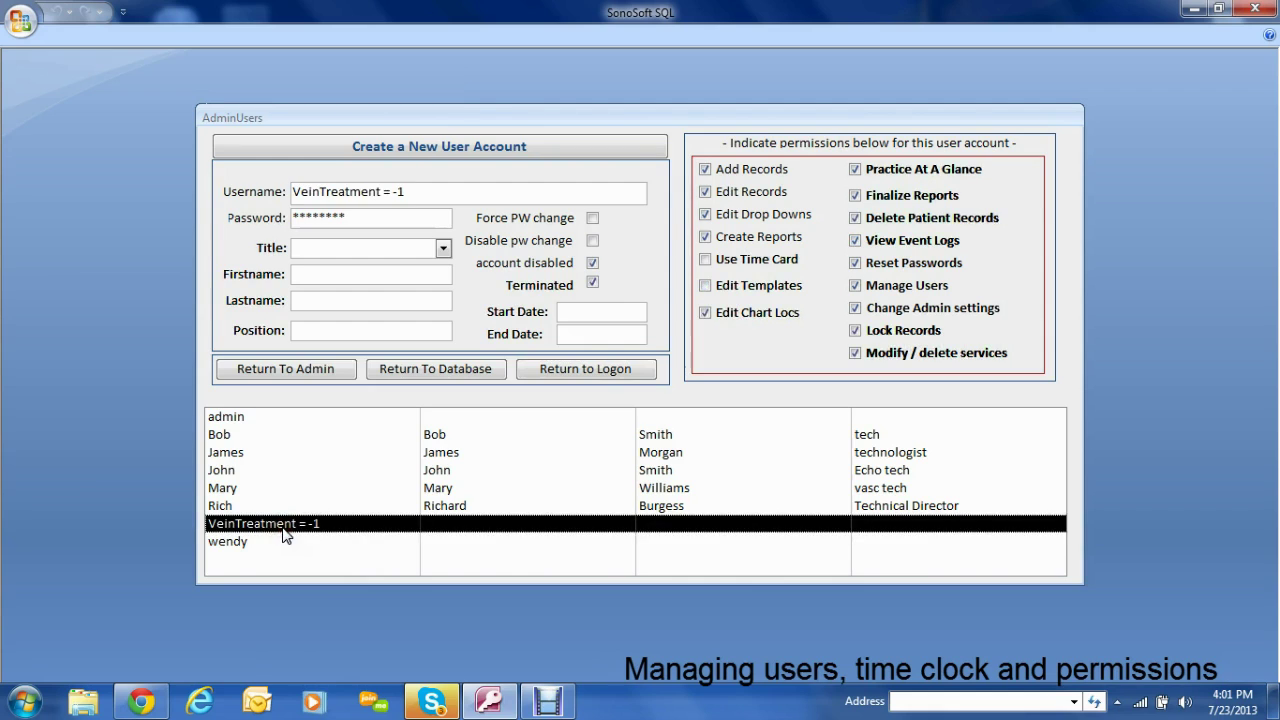
left_click(593, 263)
left_click(594, 285)
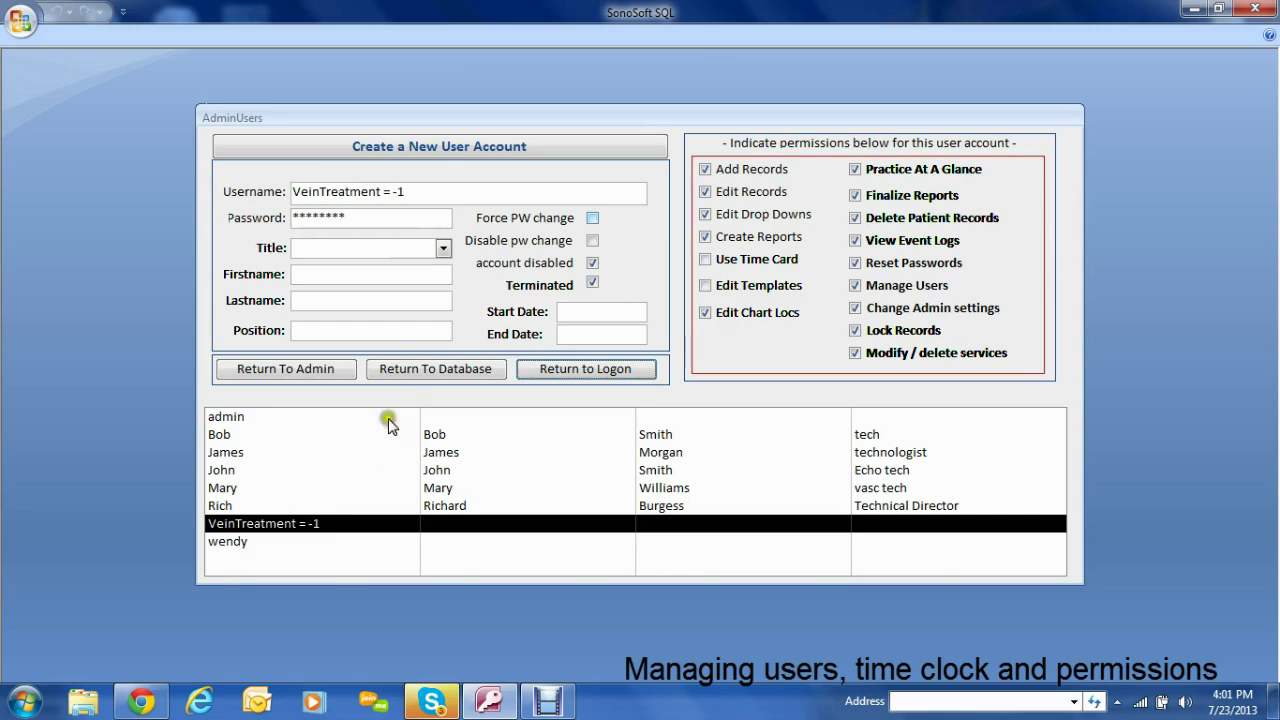
Create a new user account with the new user's username and enter an initial account password.
left_click(466, 145)
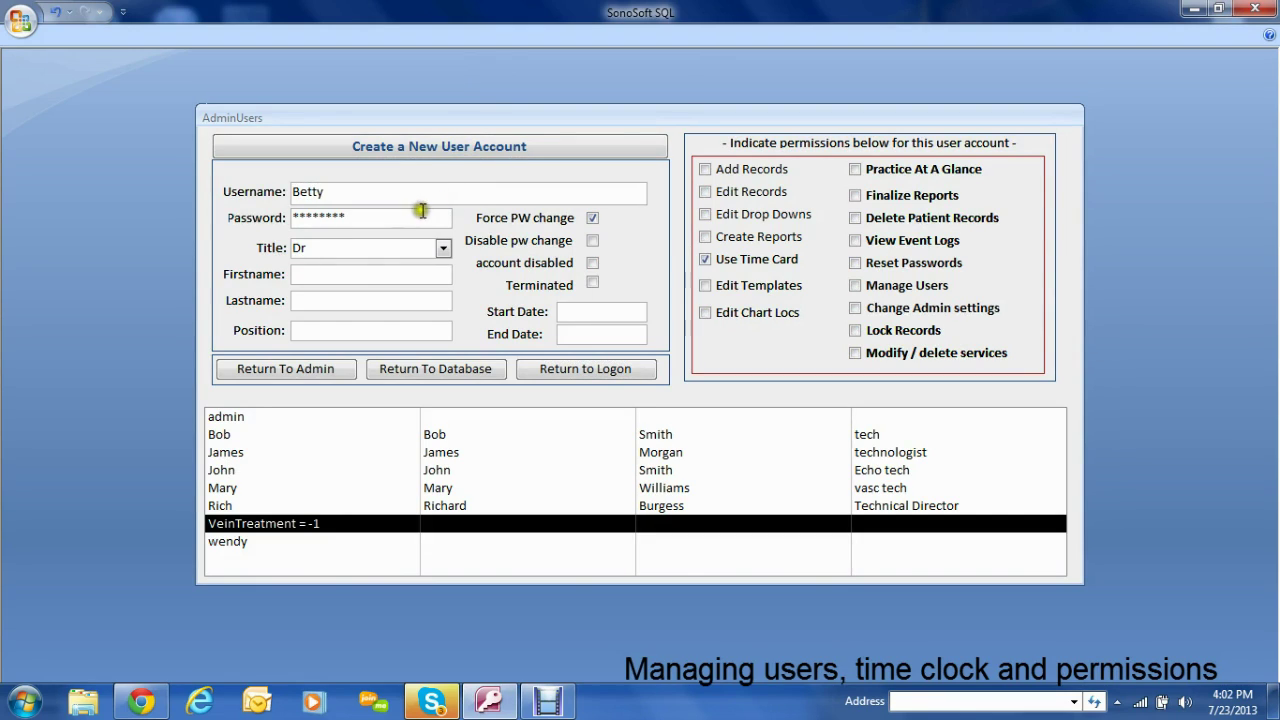
double_click(330, 214)
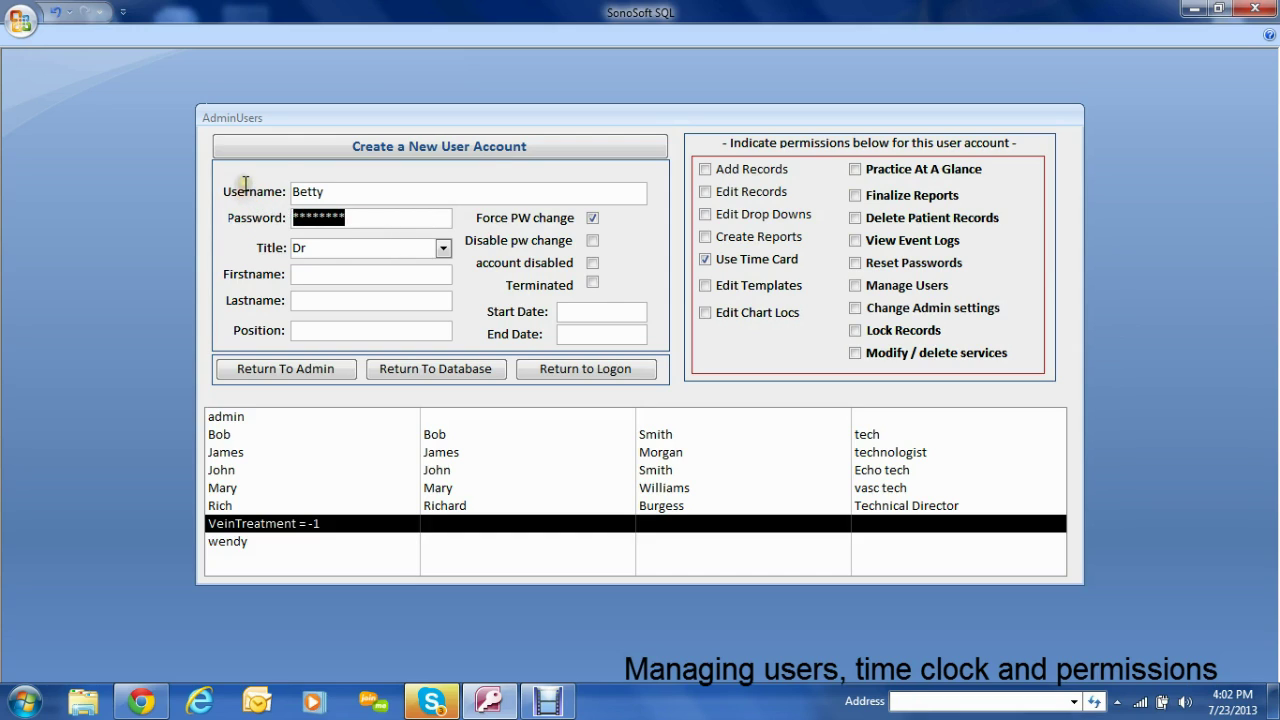
type("**")
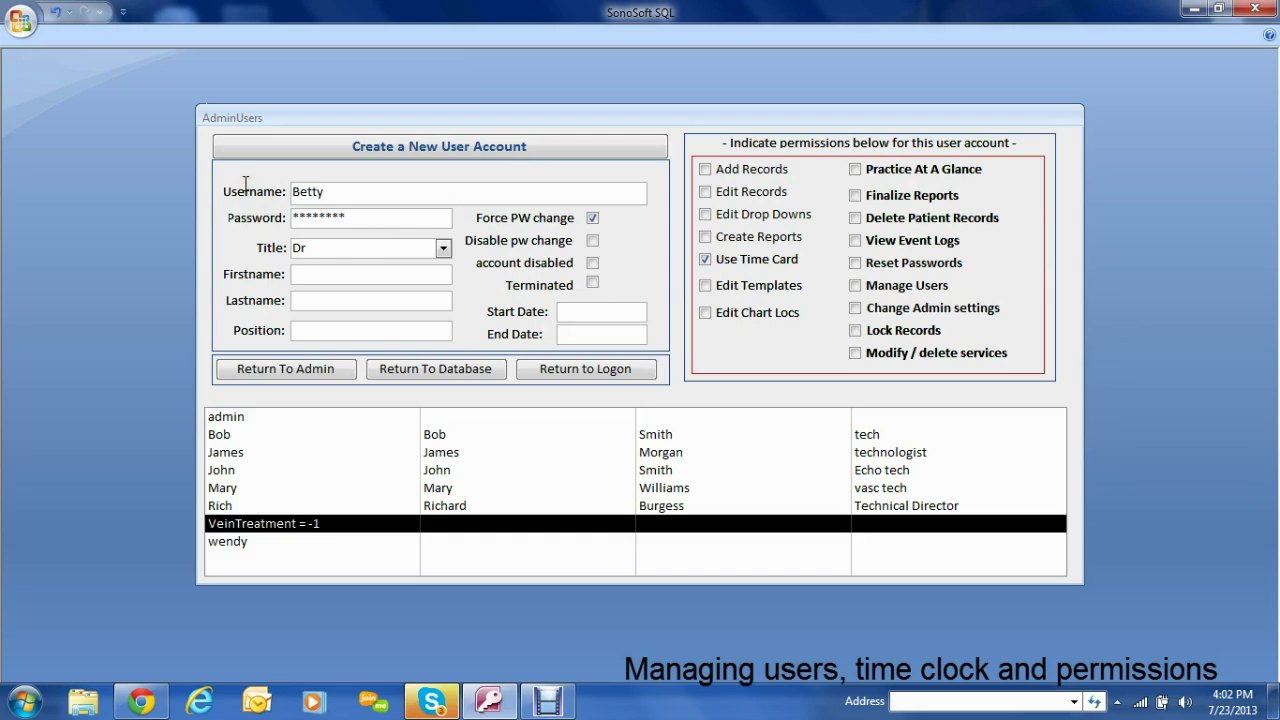
Set the new account's title to tech, fill in the user's first and last name, and enter Echo tech as the position.
double_click(300, 248)
type("tech")
left_click(300, 272)
left_click(326, 278)
left_click(317, 304)
left_click(310, 328)
type("t")
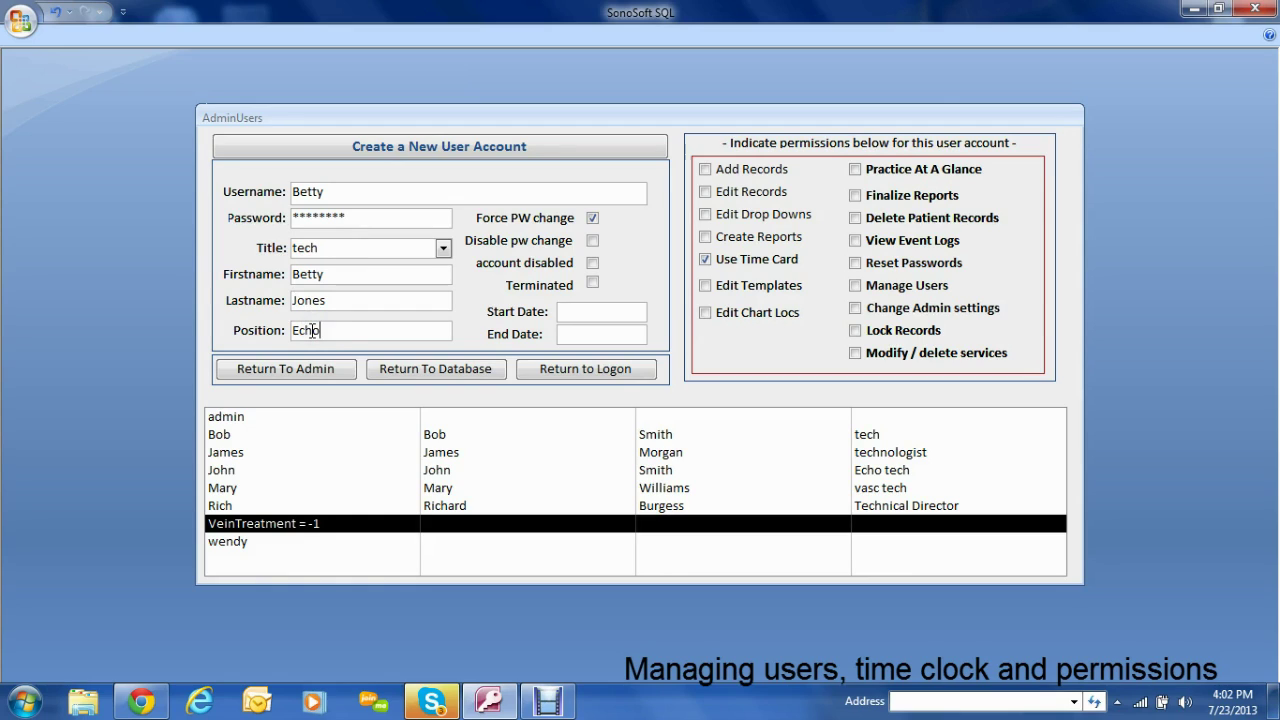
left_click(610, 243)
left_click(592, 218)
left_click(592, 219)
left_click(347, 189)
left_click(297, 197)
Set the new account's start date to today, 7/23/2013.
left_click(592, 311)
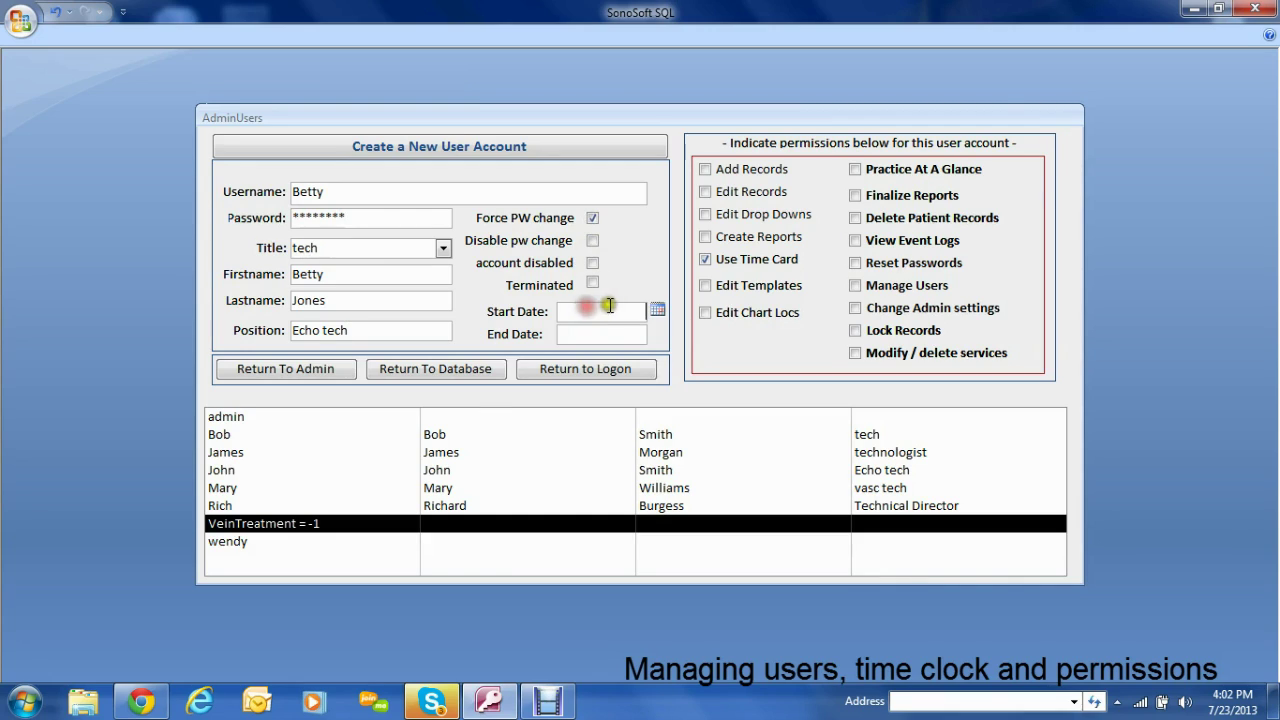
left_click(657, 313)
left_click(579, 459)
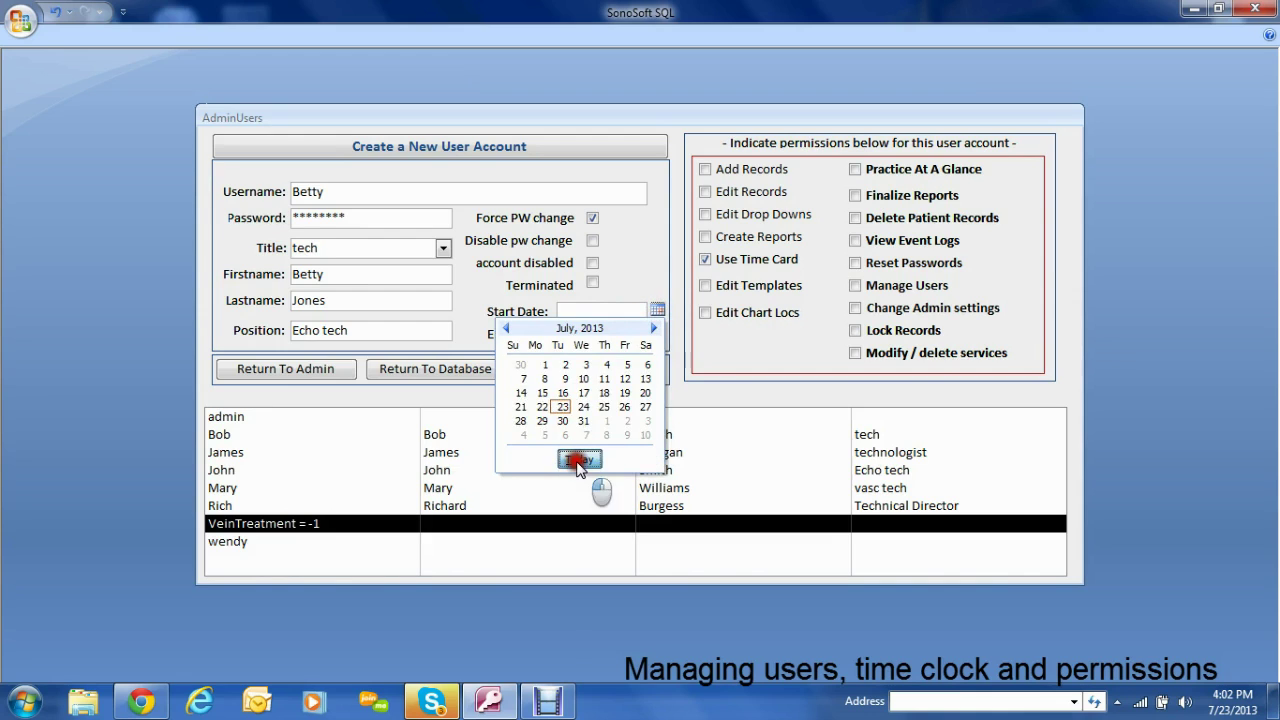
Grant the new account the Add Records, Edit Records, Edit Drop Downs, Create Reports and Edit Templates permissions.
left_click(705, 169)
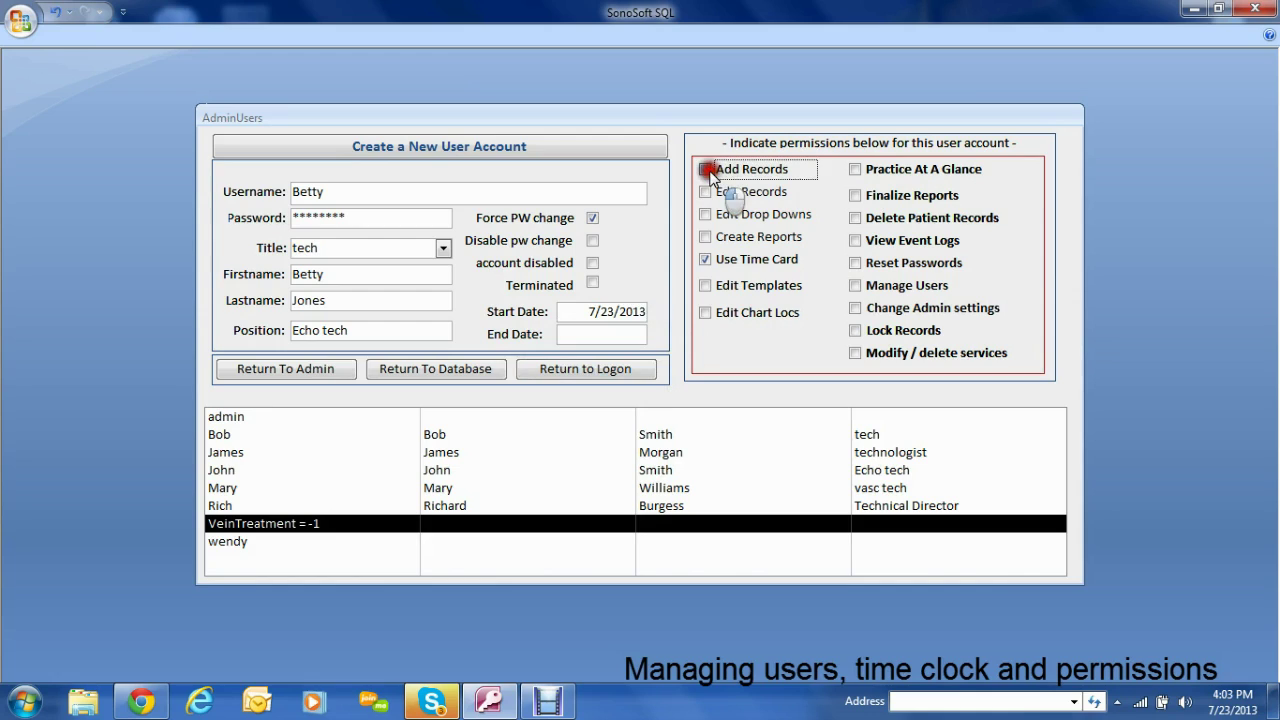
left_click(705, 191)
left_click(705, 214)
left_click(706, 237)
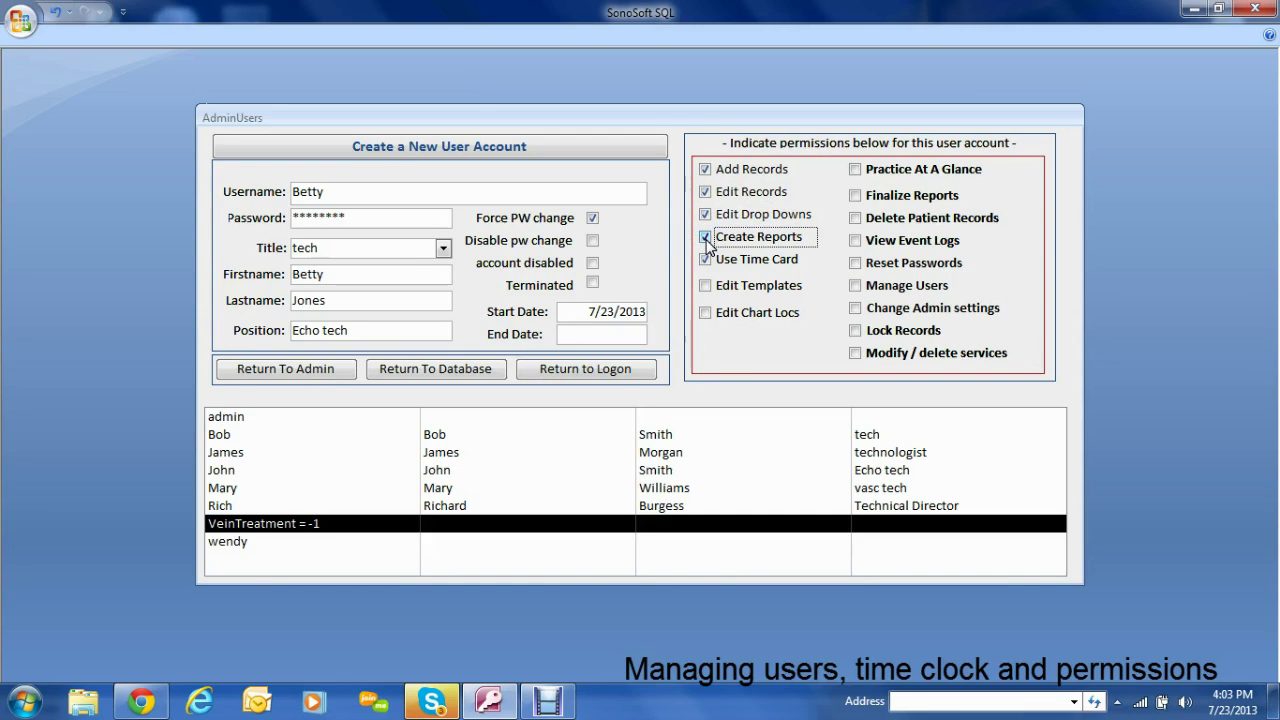
left_click(707, 286)
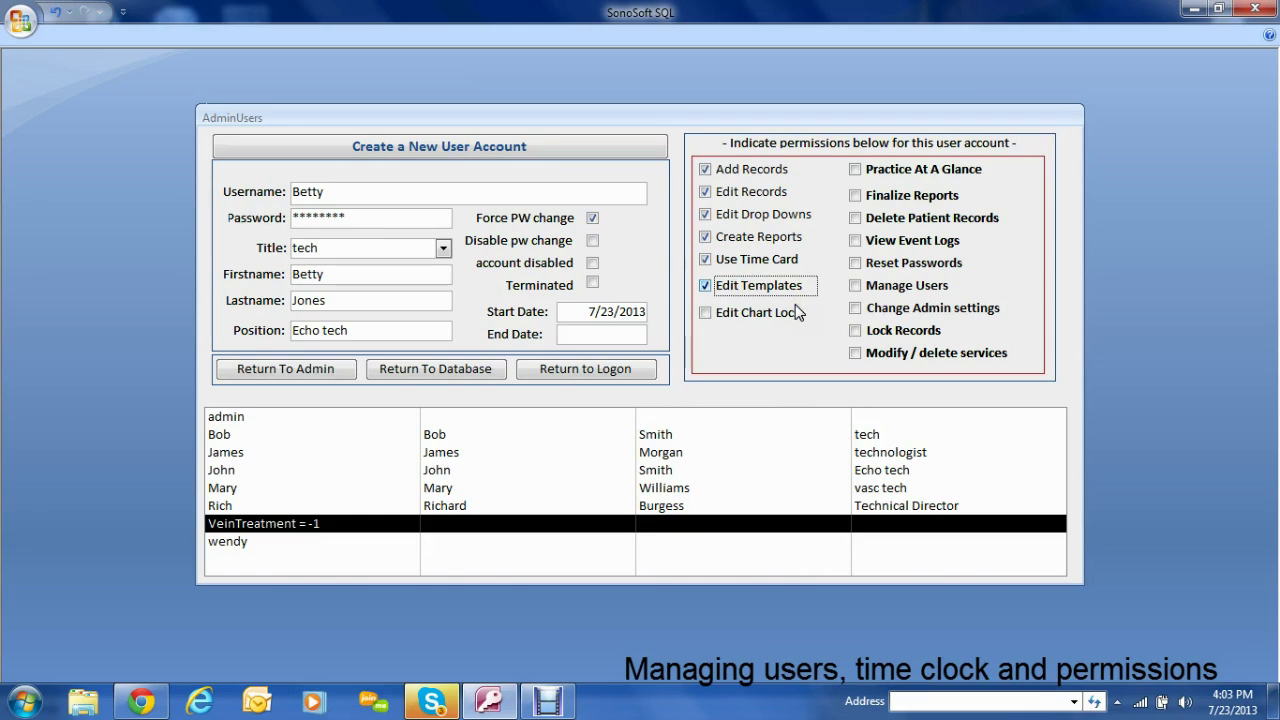
Return to the logon screen and sign in with the new user's username and initial password.
left_click(592, 375)
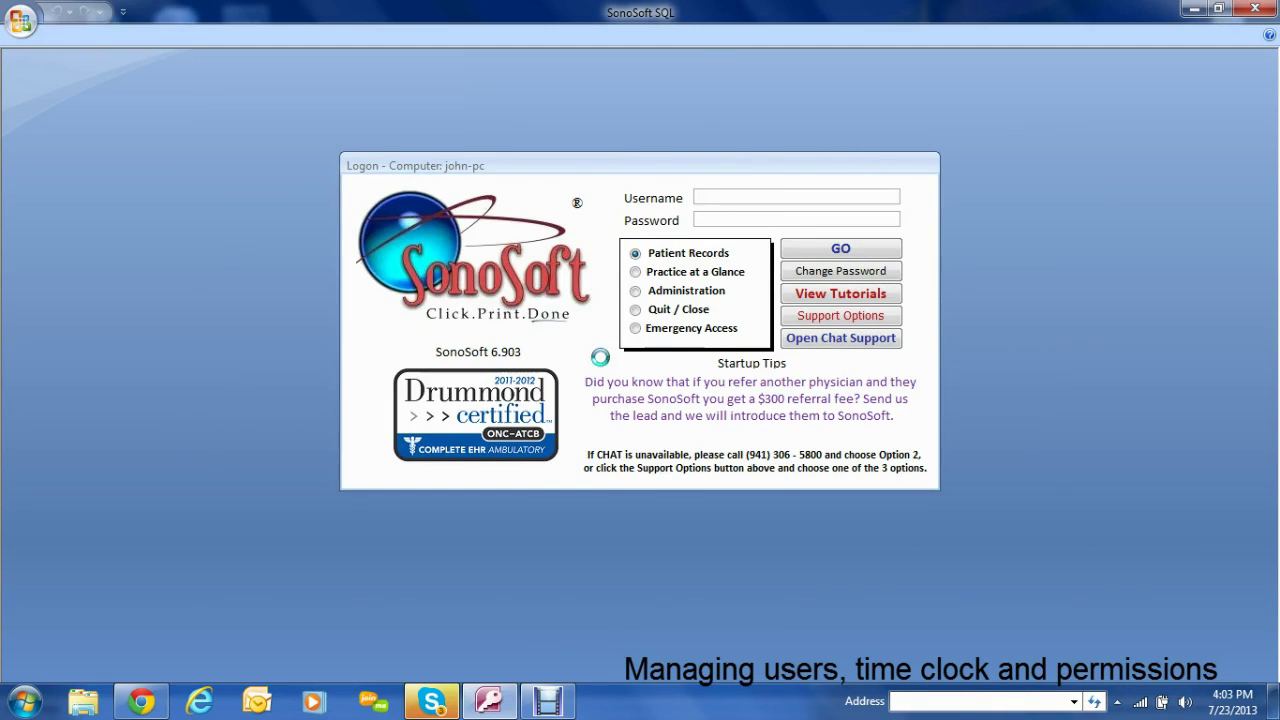
type("bet")
key("Return")
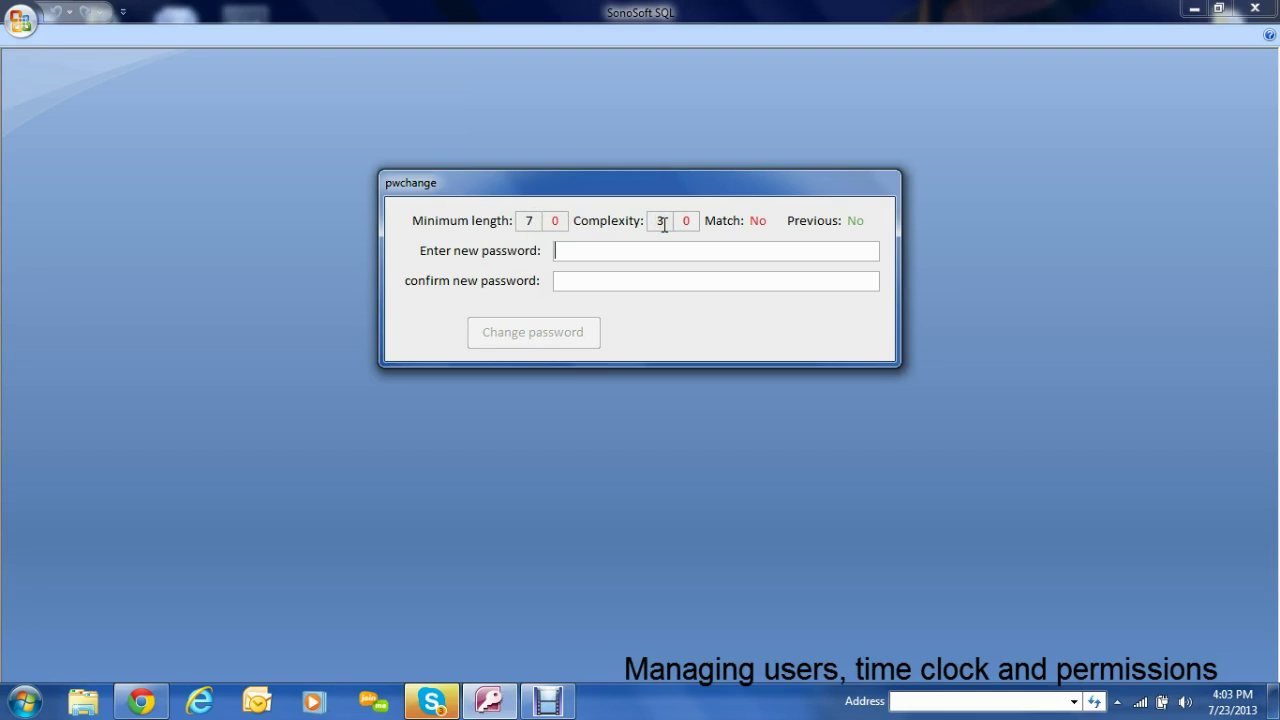
Enter and confirm a new account password that meets the length and complexity rules, and submit the password change.
mouse_move(664, 226)
type("*******")
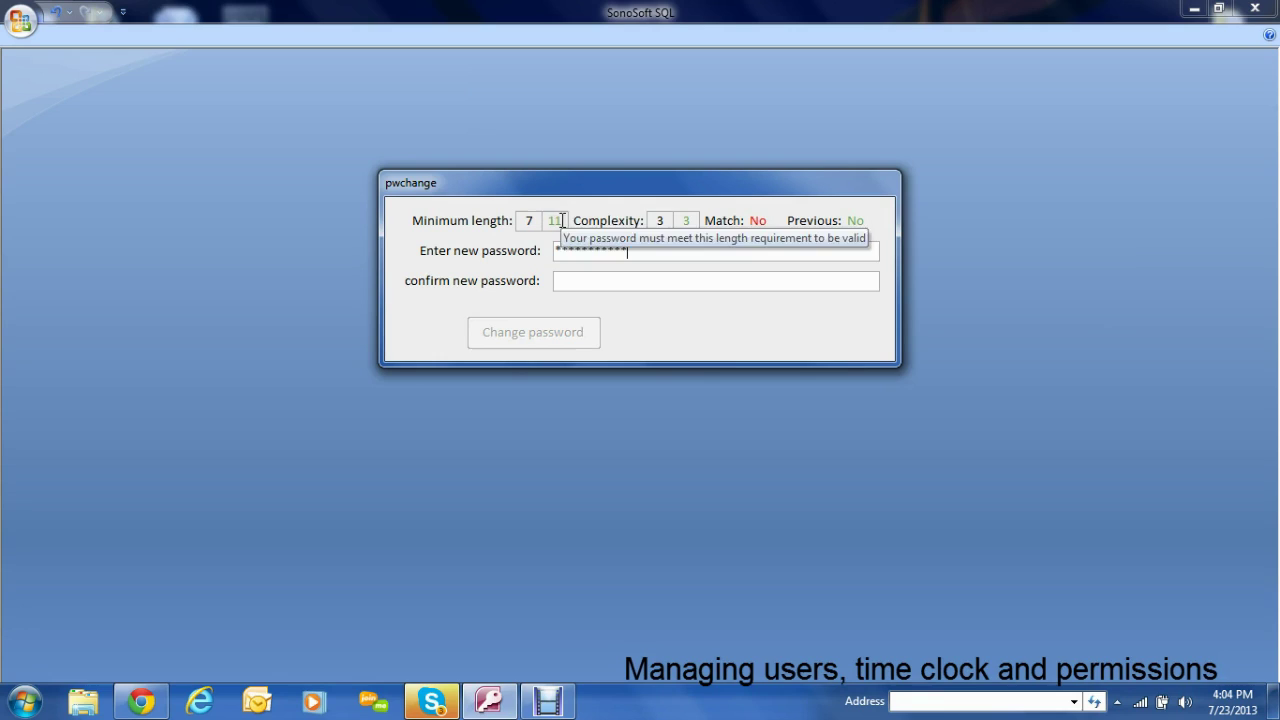
left_click(633, 280)
type("**")
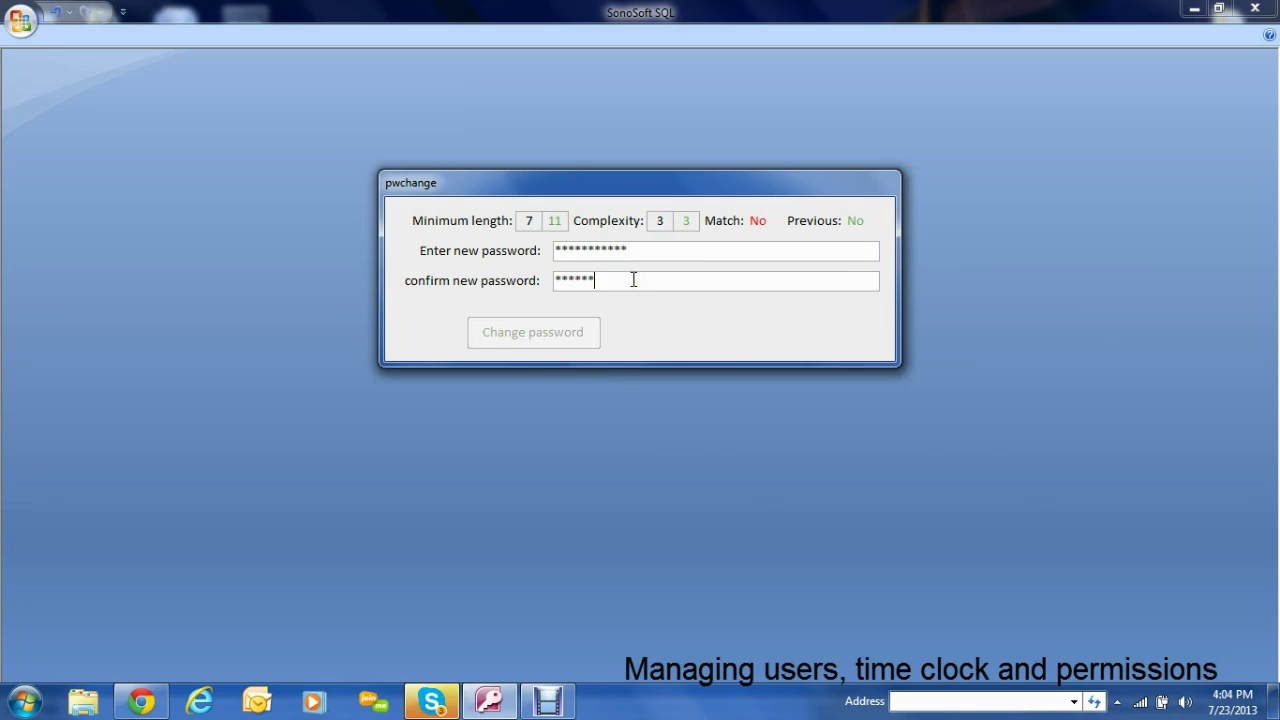
type("*********")
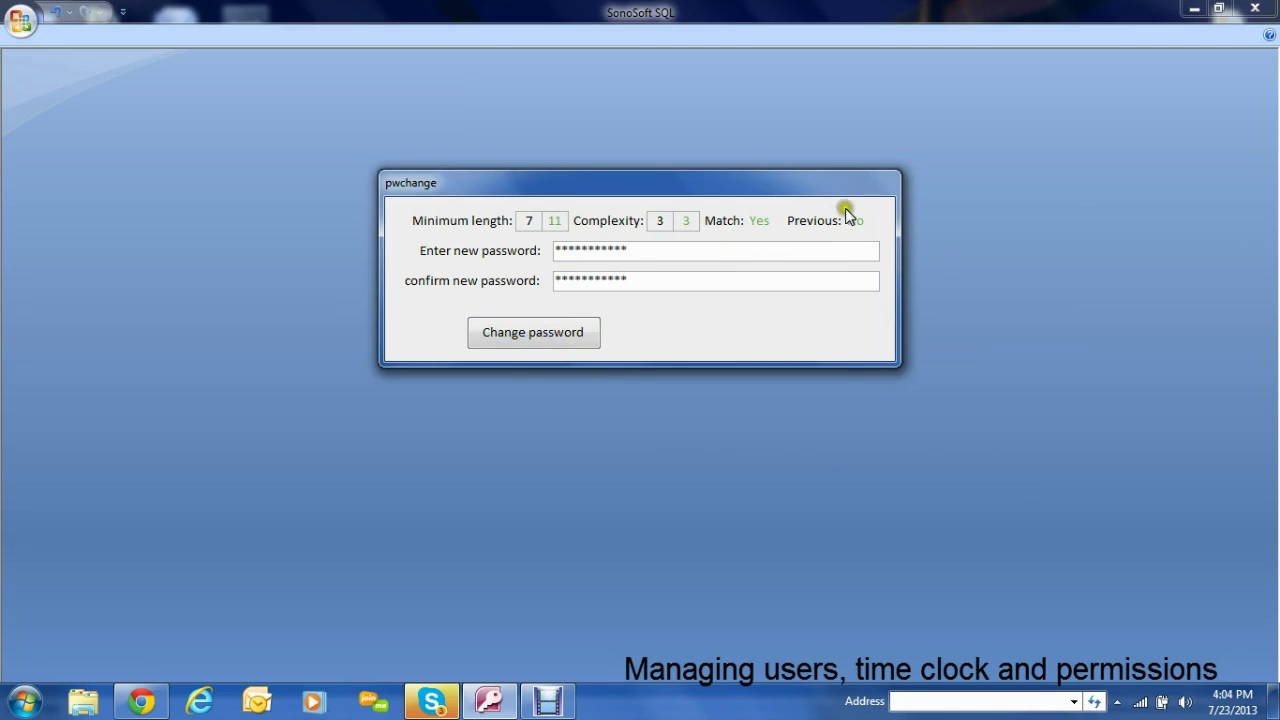
left_click(559, 340)
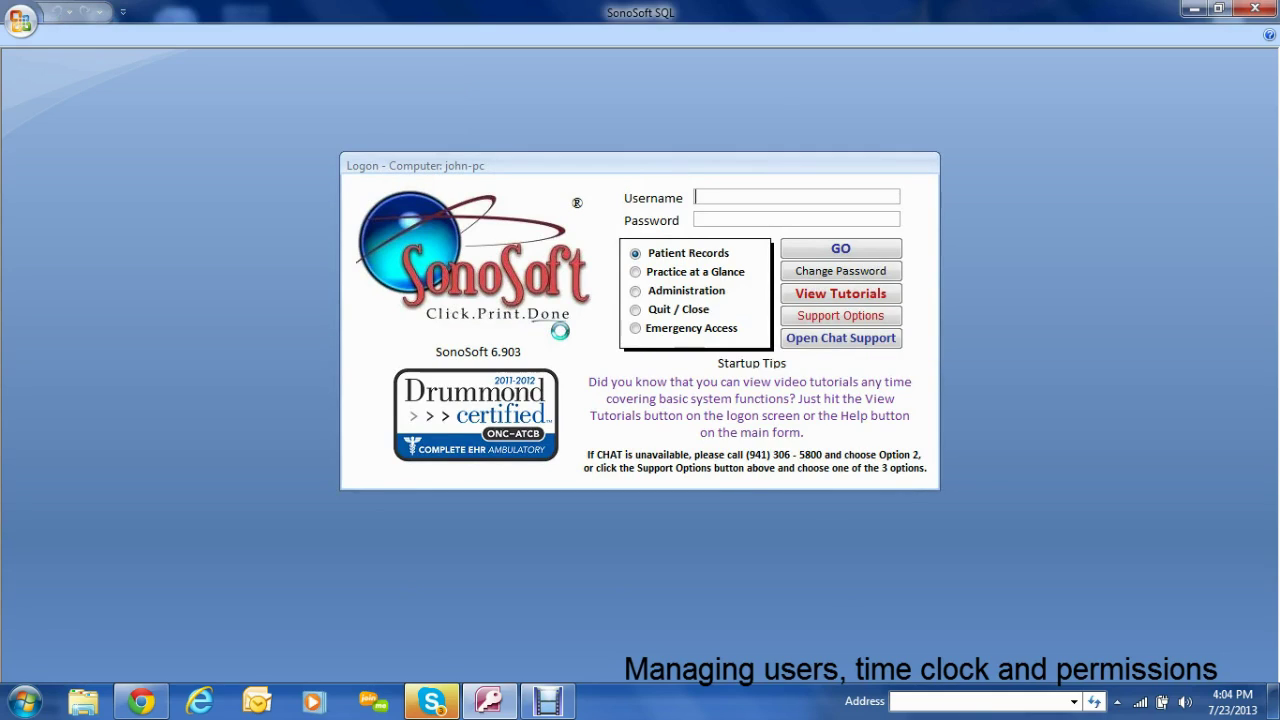
Log on to Patient Records with the new user's username and new password.
type("betty")
key("Tab")
type("***")
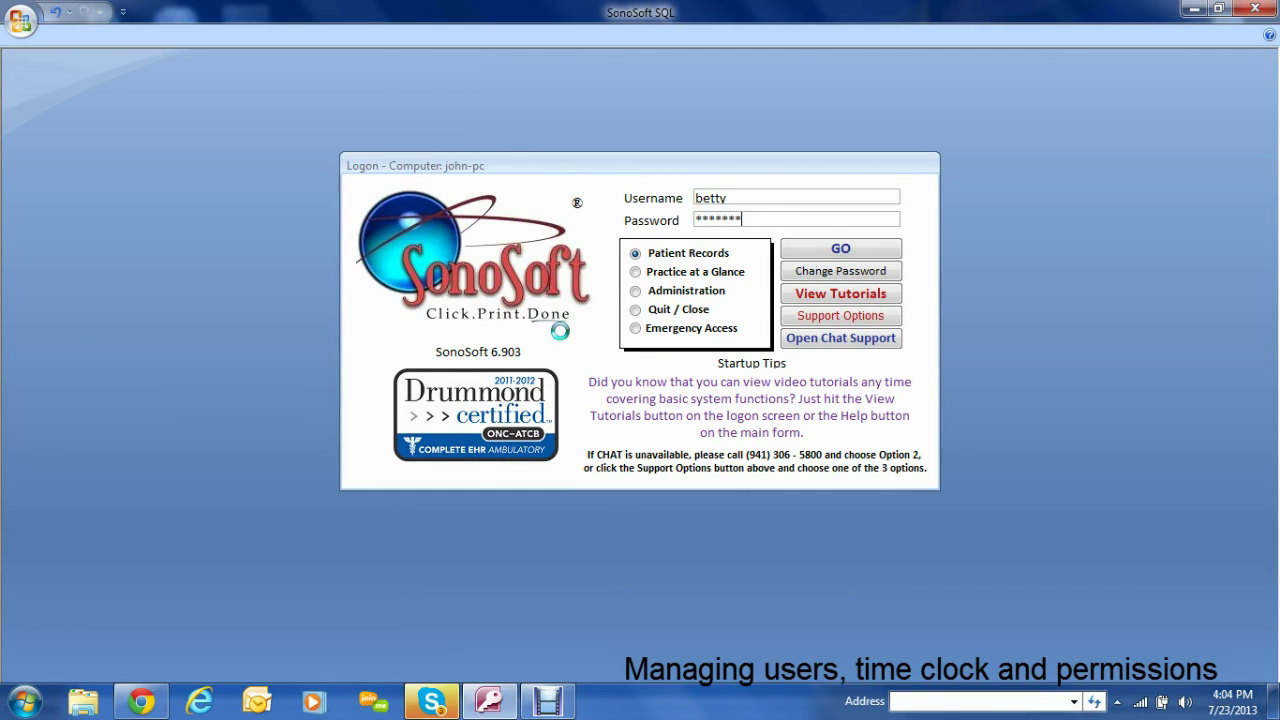
key("Tab")
key("Return")
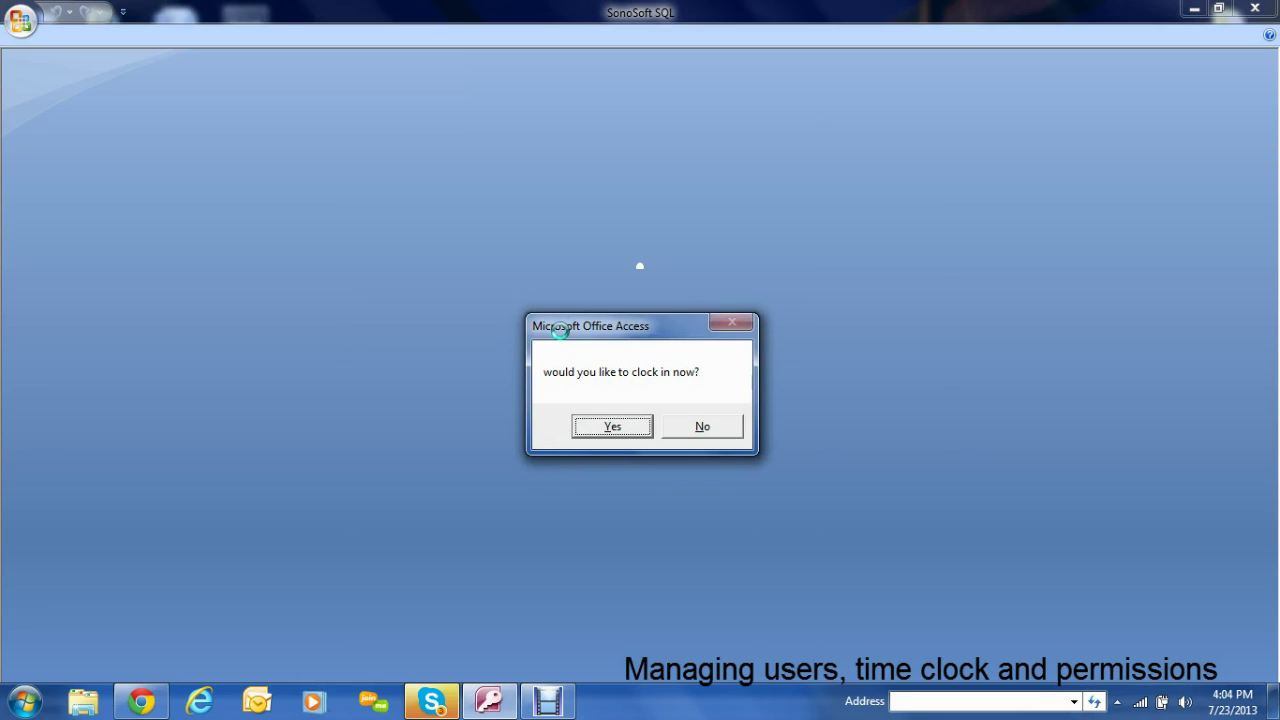
Accept the clock-in offer, clock the new user in, and close the time clock window.
left_click(634, 428)
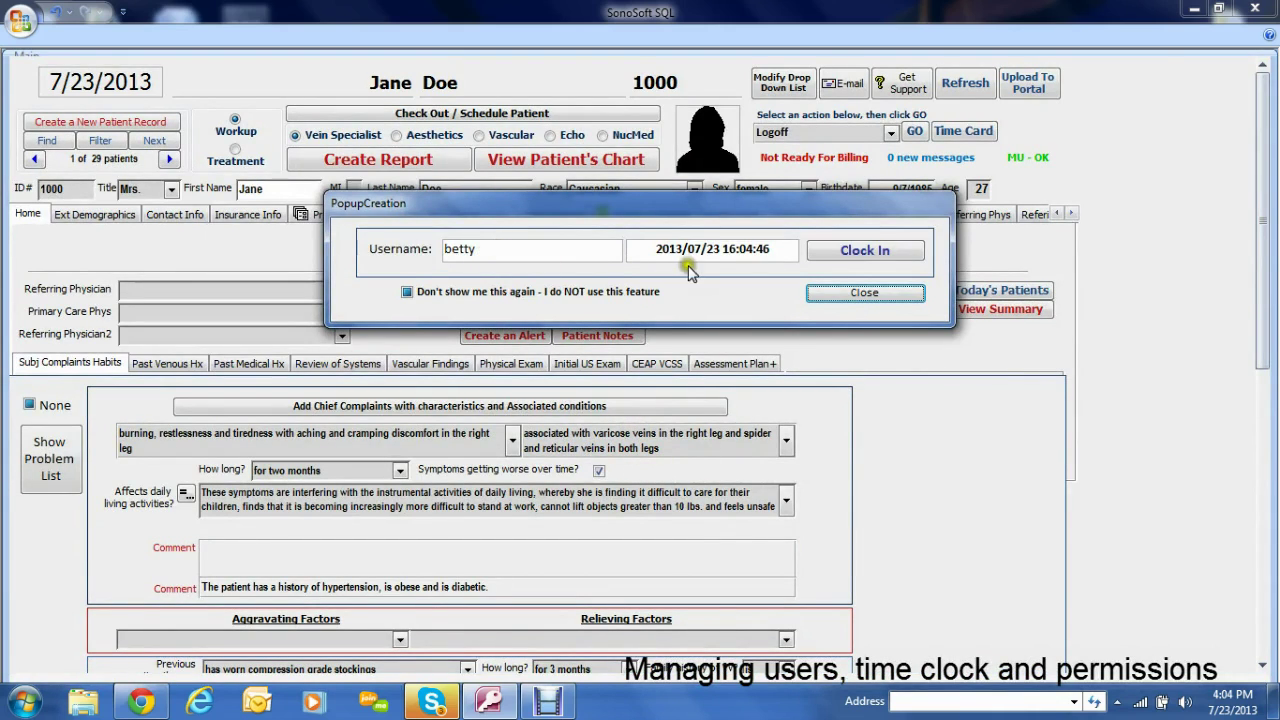
left_click(872, 252)
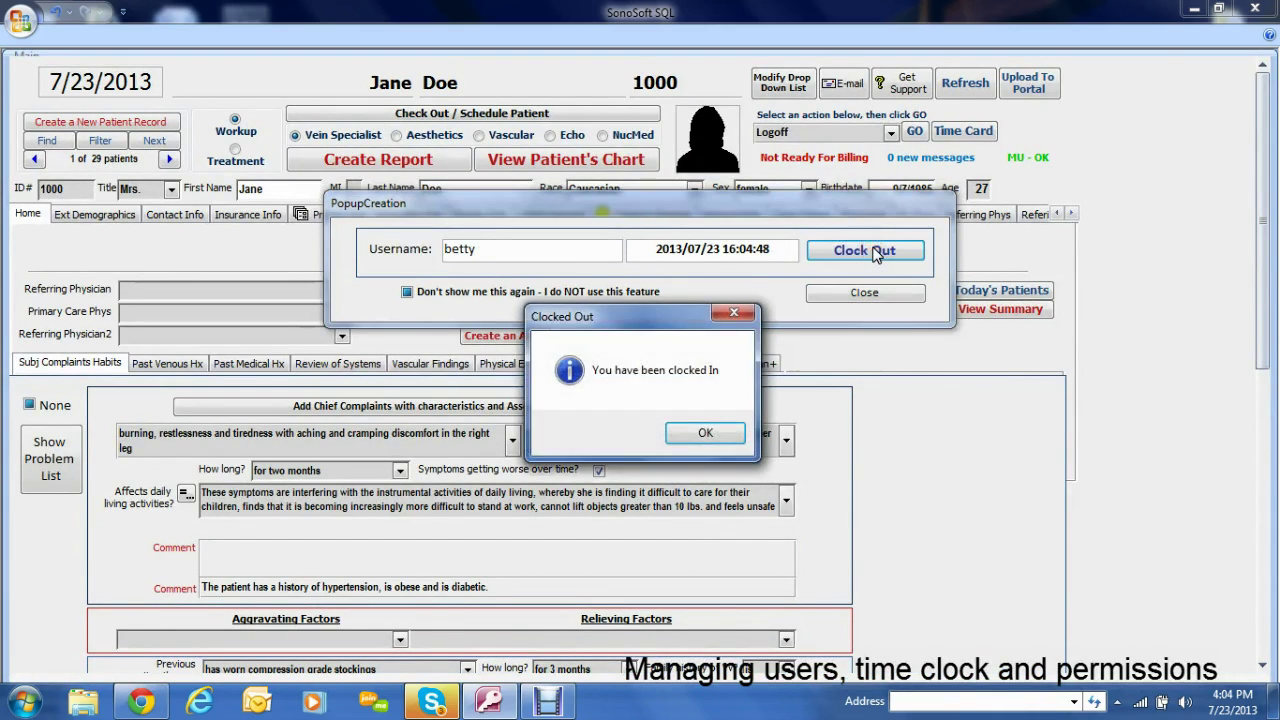
left_click(706, 430)
left_click(846, 292)
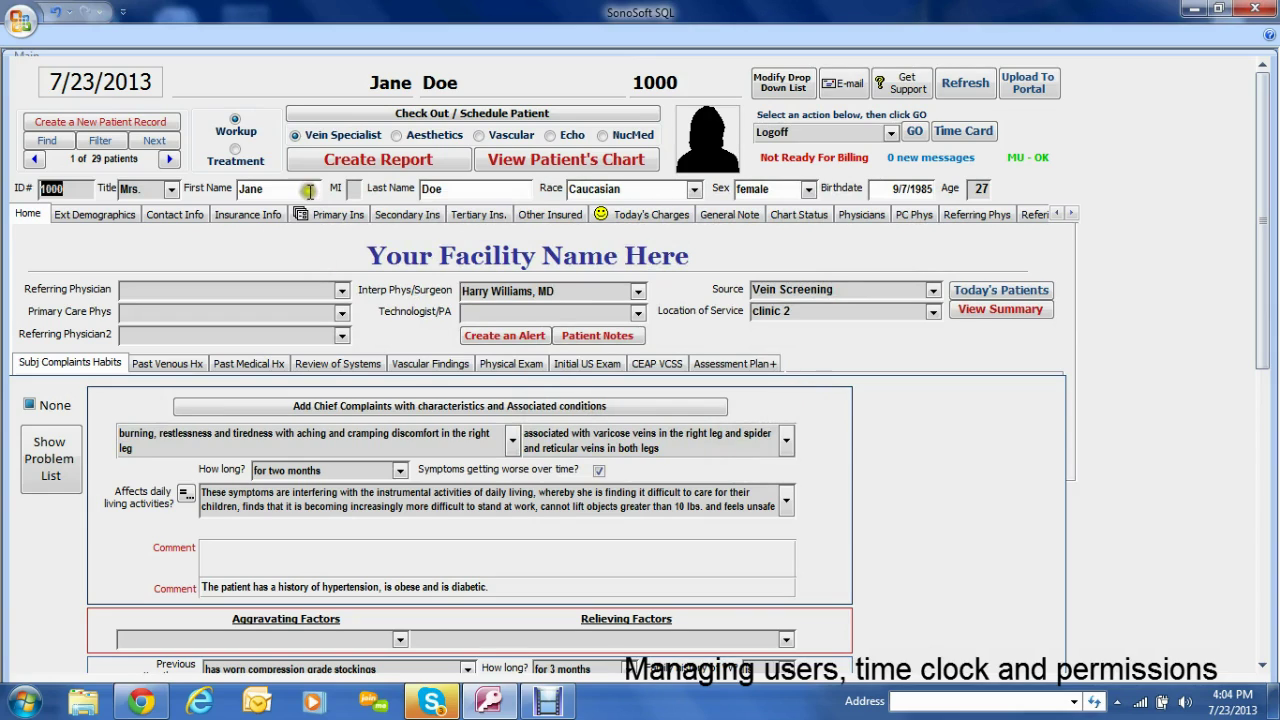
Start logging off, accept the clock-out offer, clock the new user out, and close the time clock window.
left_click(914, 133)
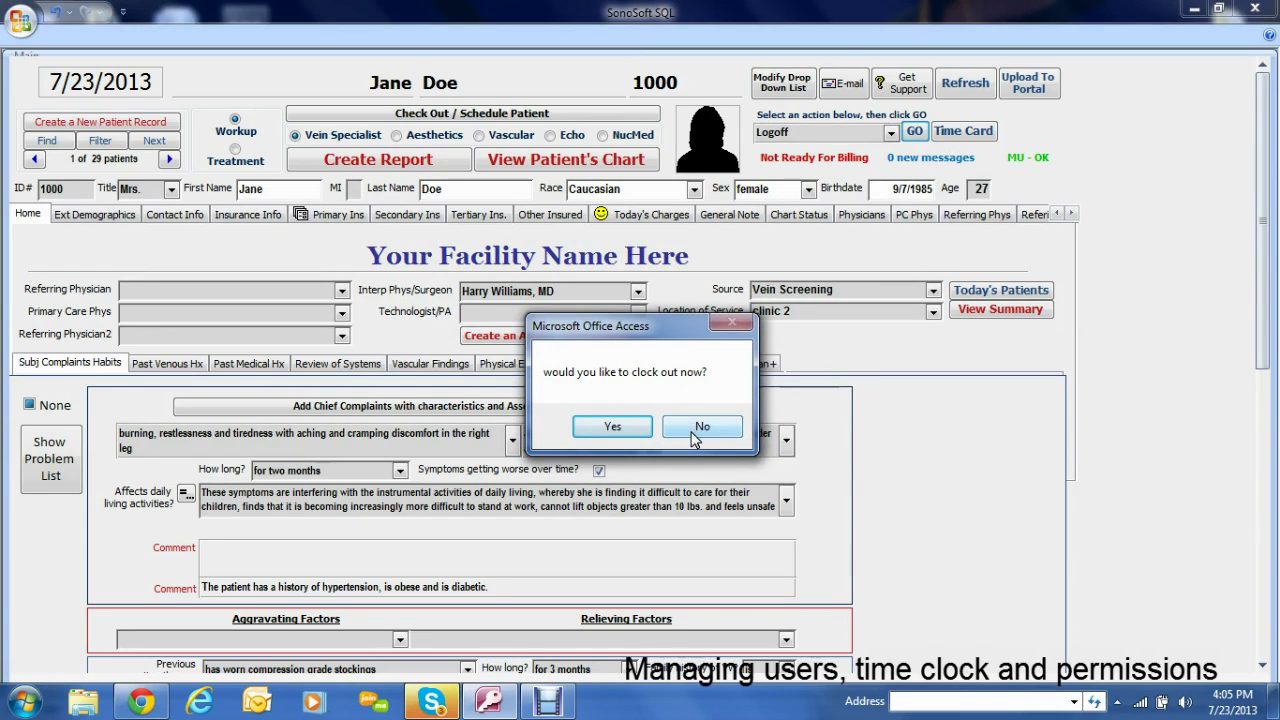
left_click(632, 428)
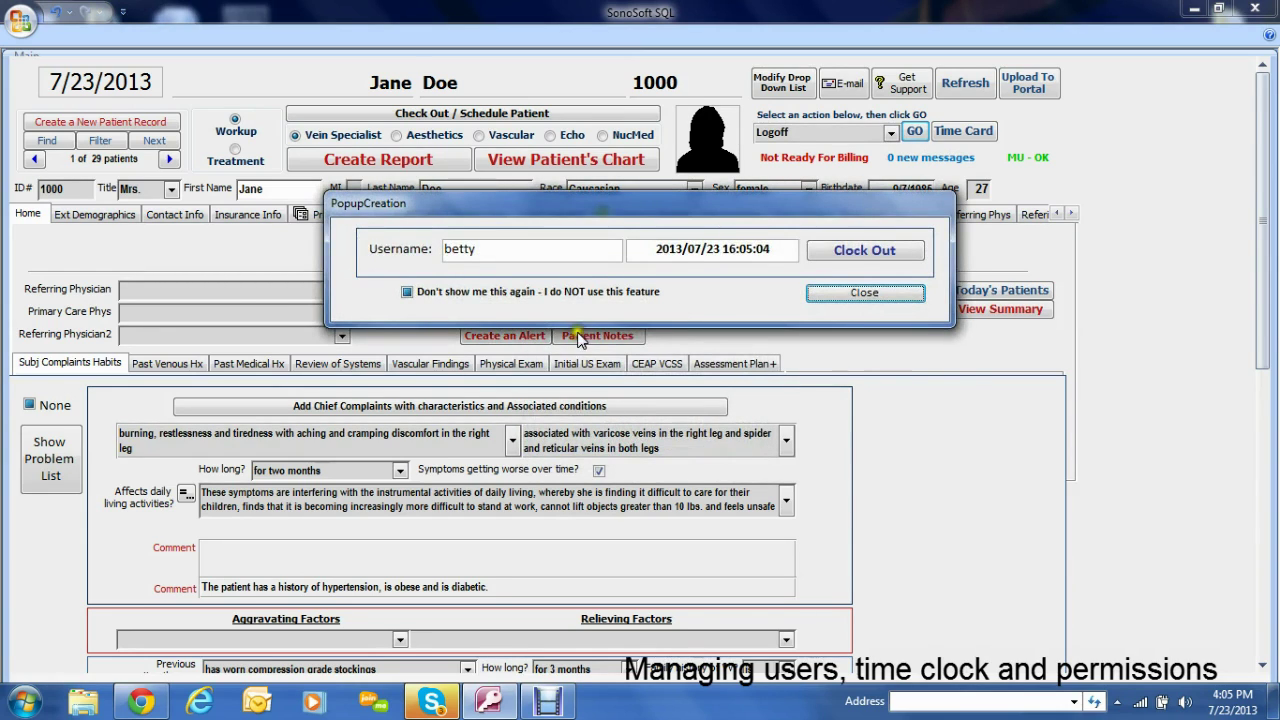
left_click(845, 252)
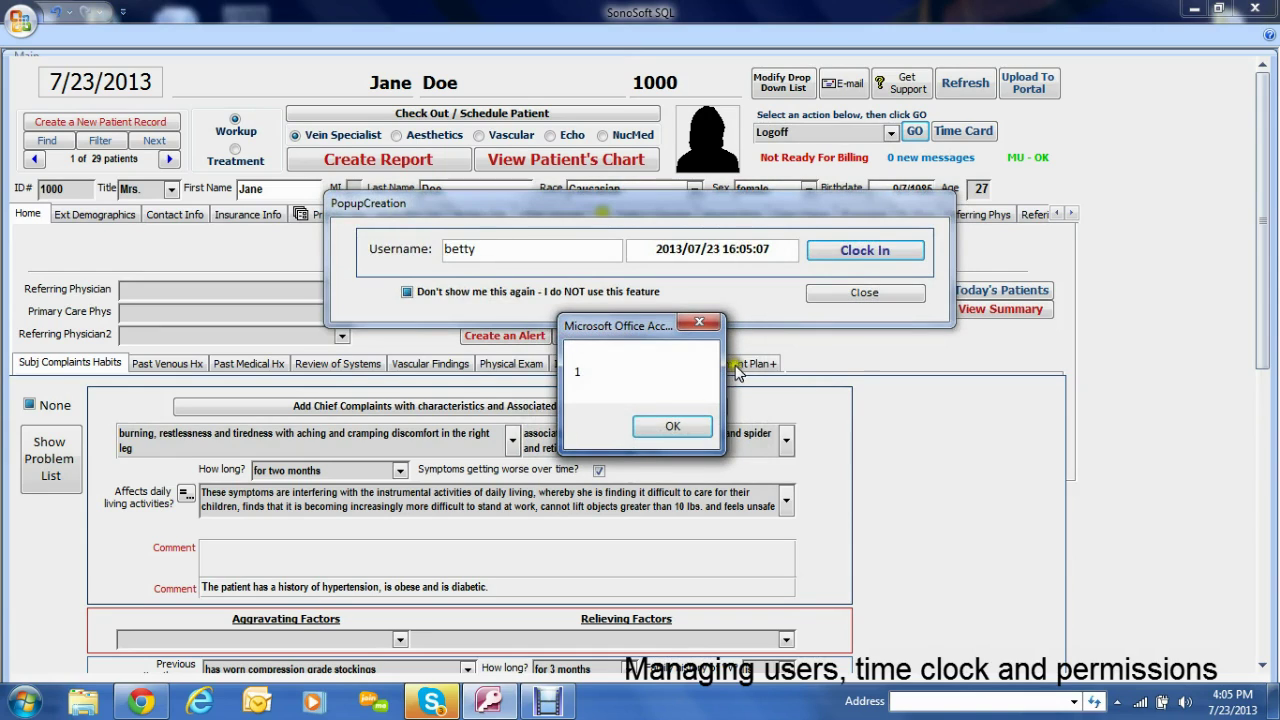
left_click(680, 426)
left_click(710, 430)
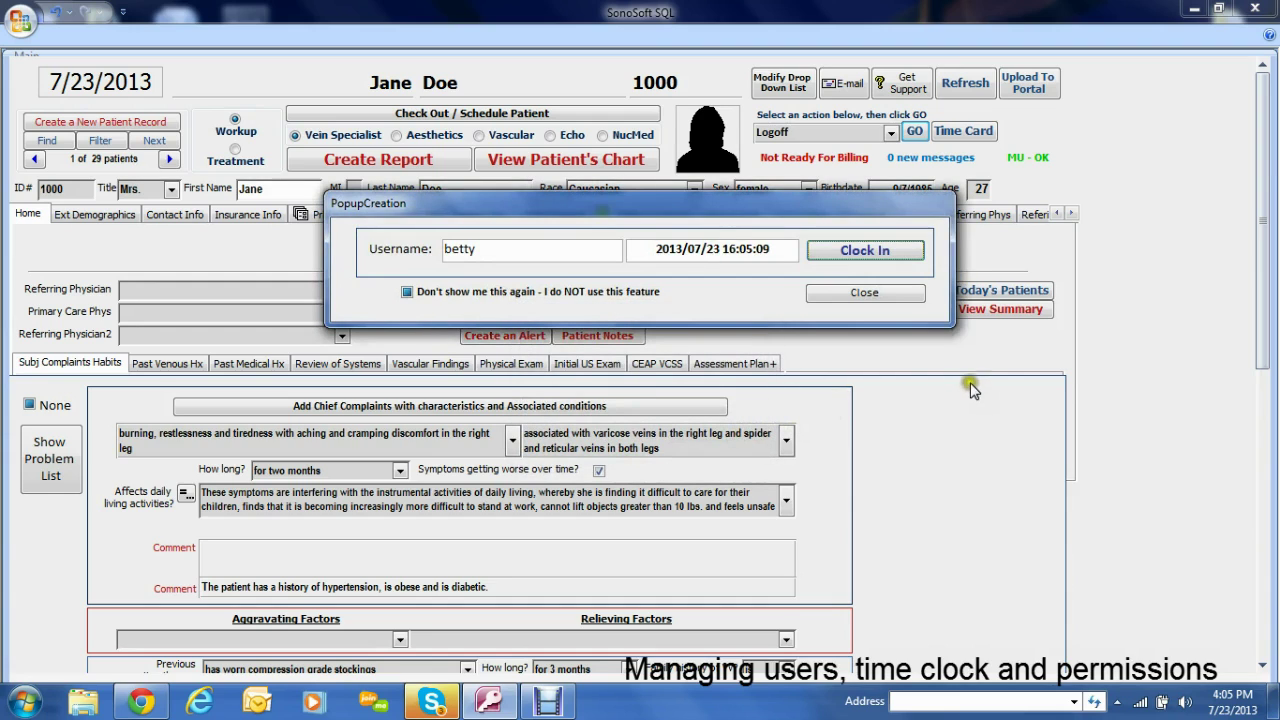
left_click(866, 292)
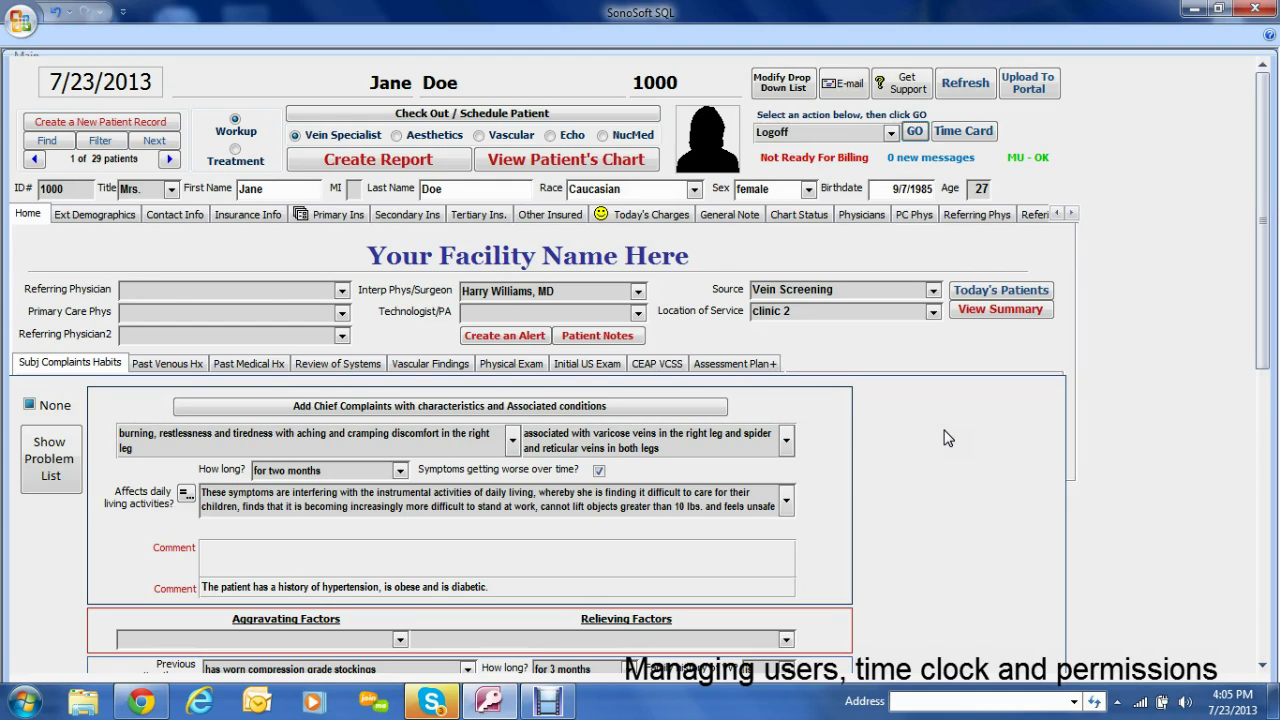
Try to open the Admin area from the patient database as the new user.
left_click(888, 133)
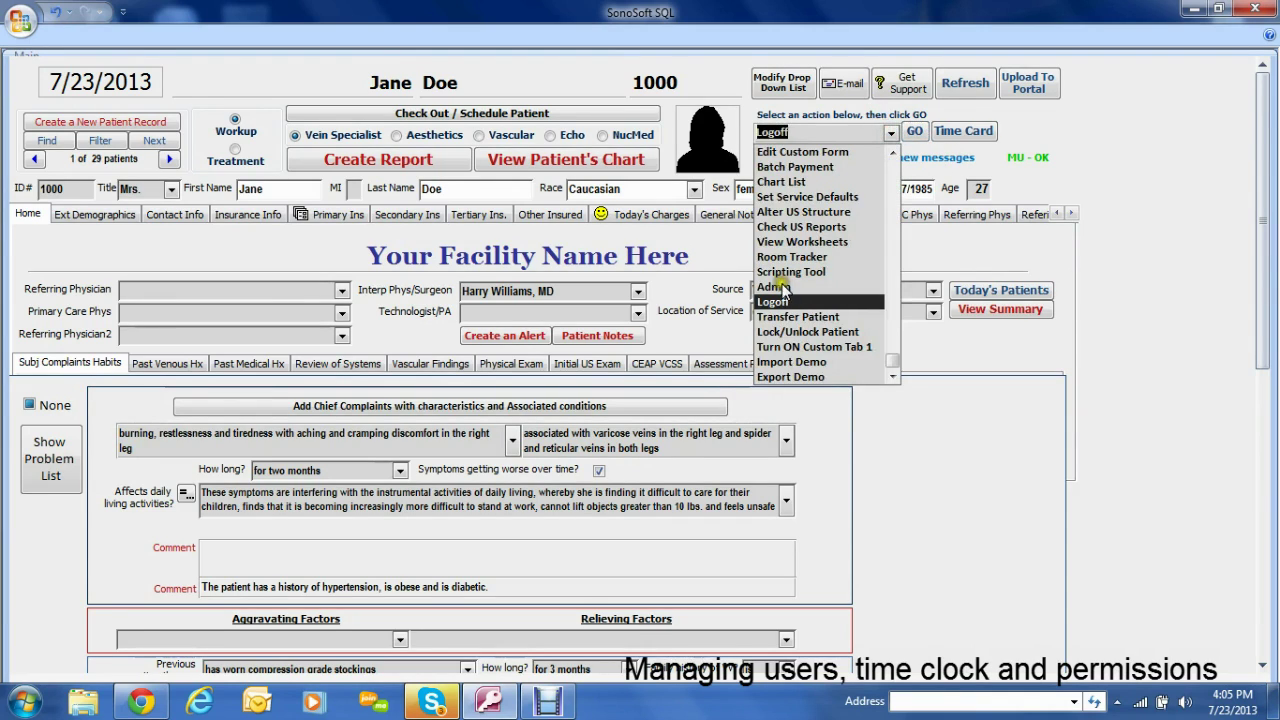
left_click(775, 287)
left_click(910, 131)
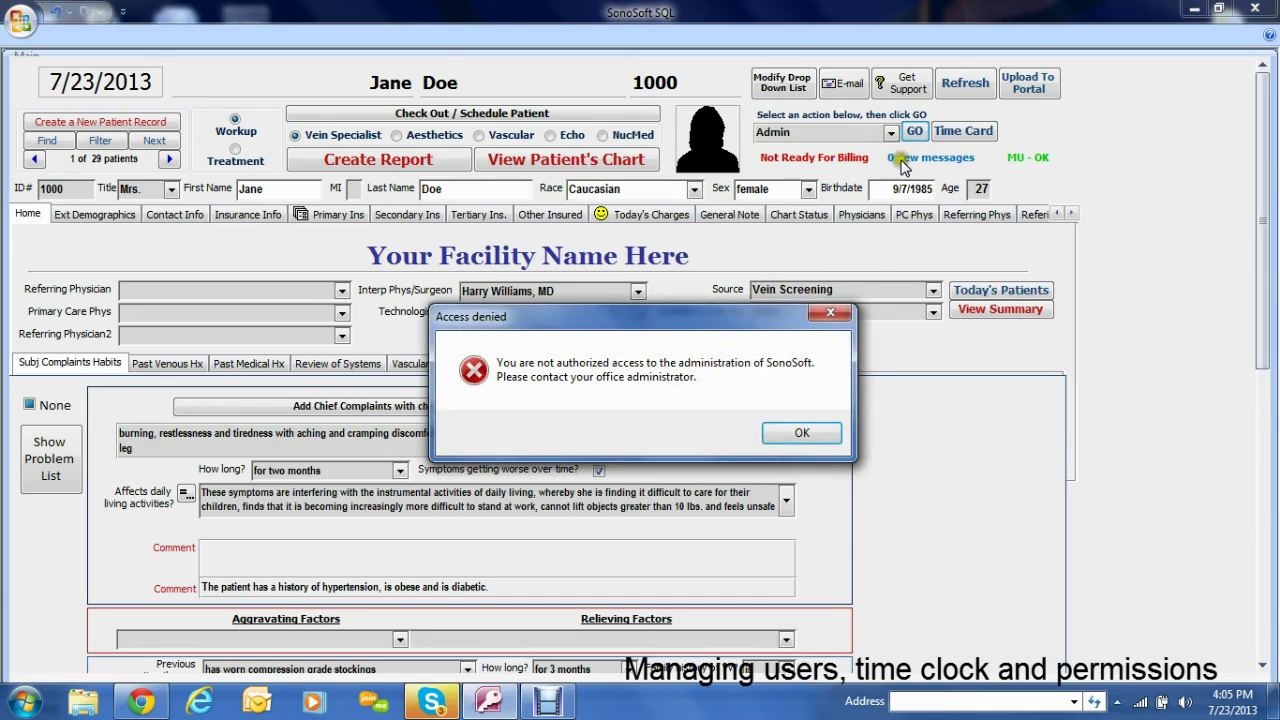
left_click(797, 431)
Log the new user off from the patient database.
left_click(889, 133)
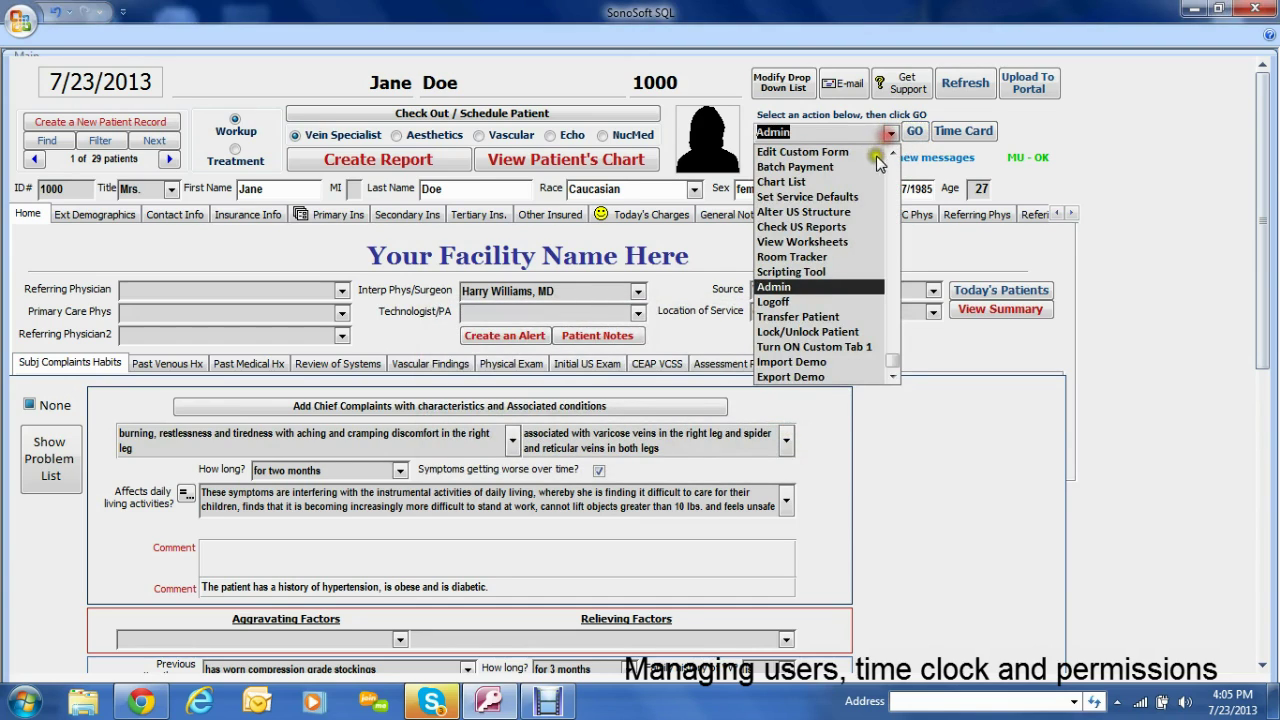
left_click(775, 302)
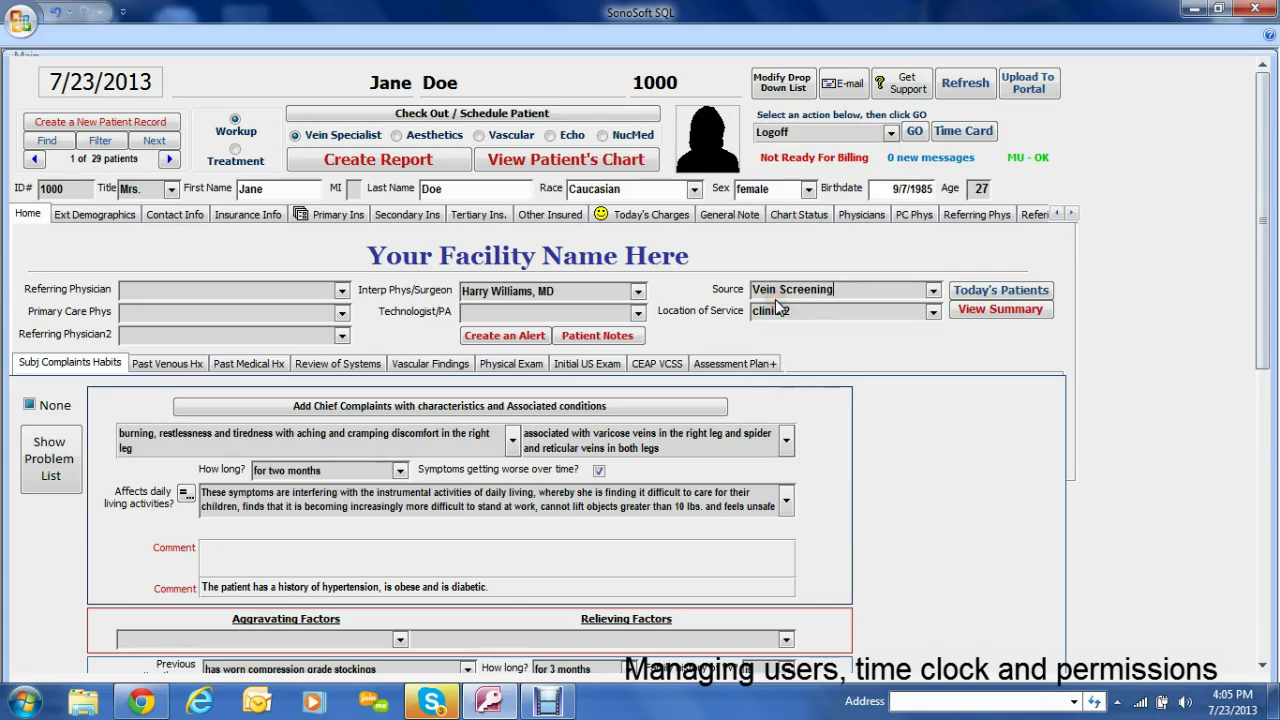
left_click(914, 131)
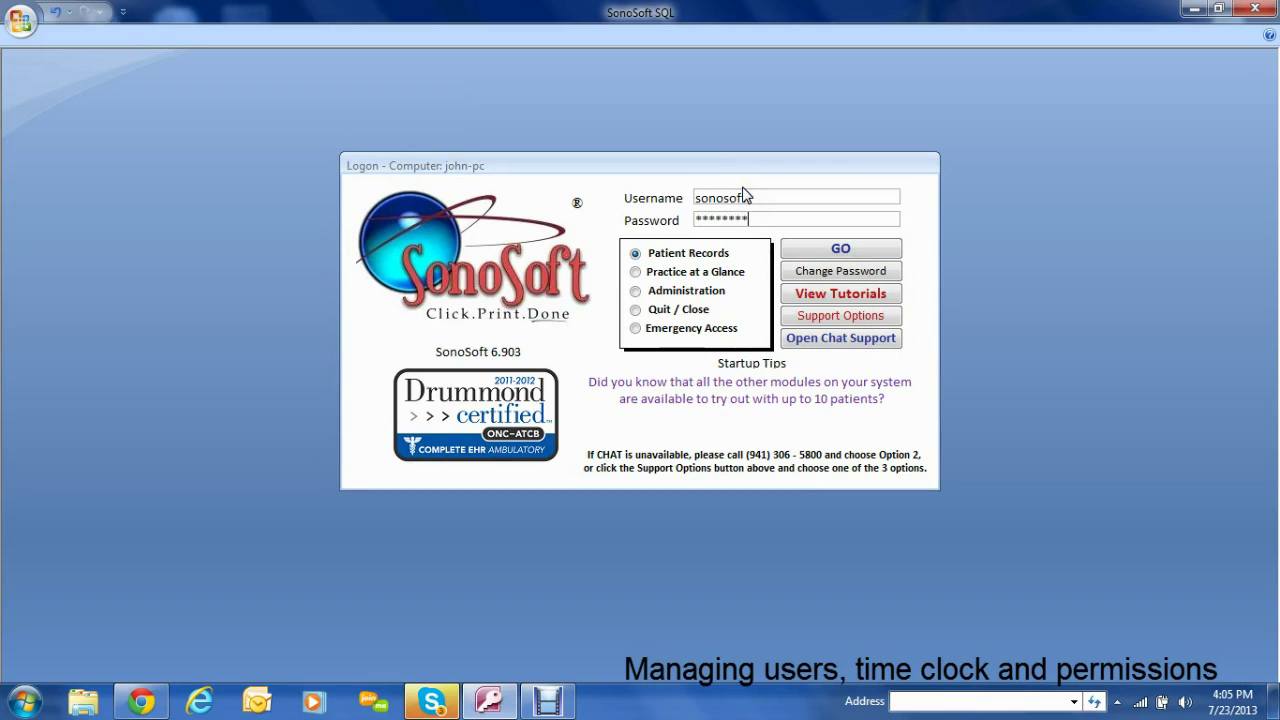
Log on to Practice at a Glance with the sonosoft account.
left_click(700, 291)
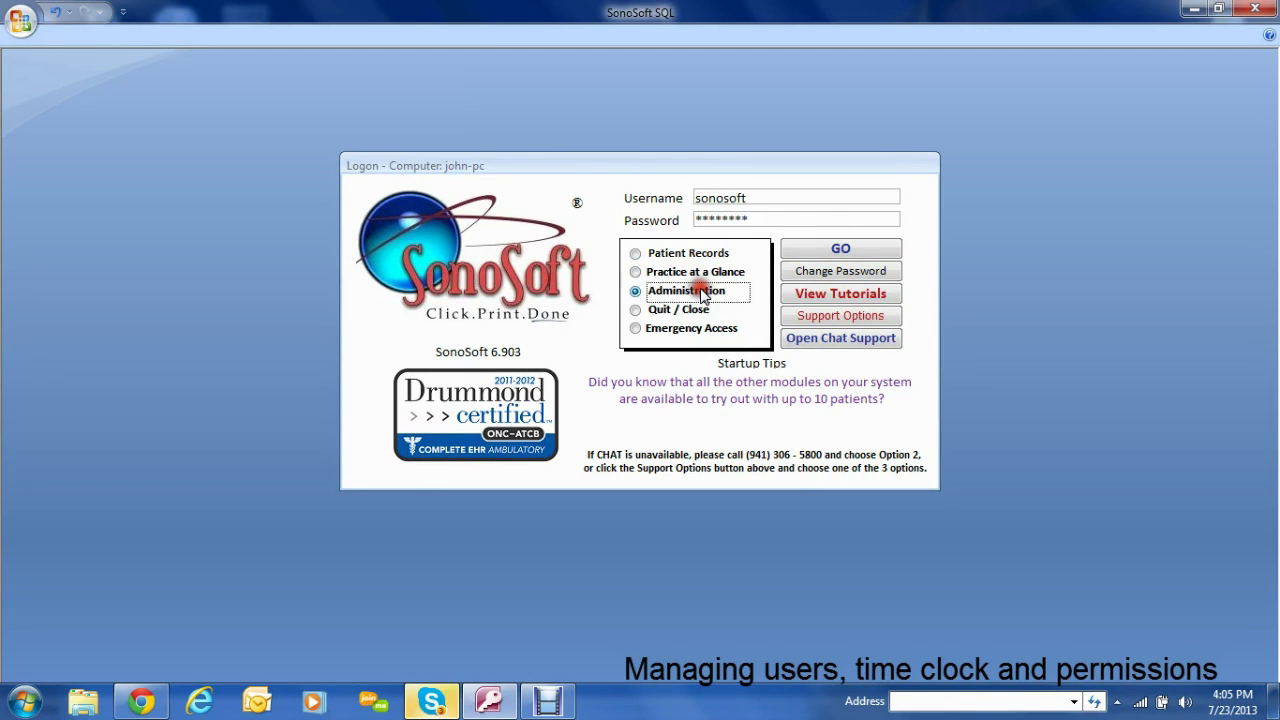
left_click(702, 271)
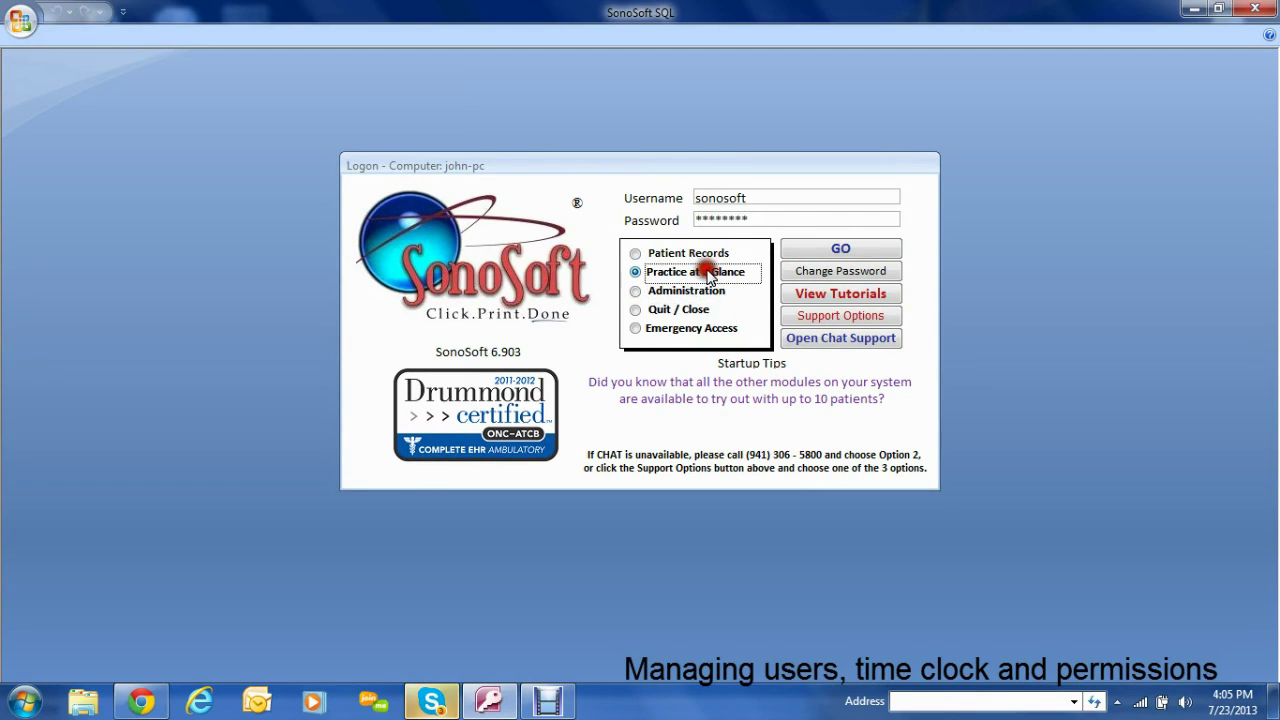
left_click(843, 250)
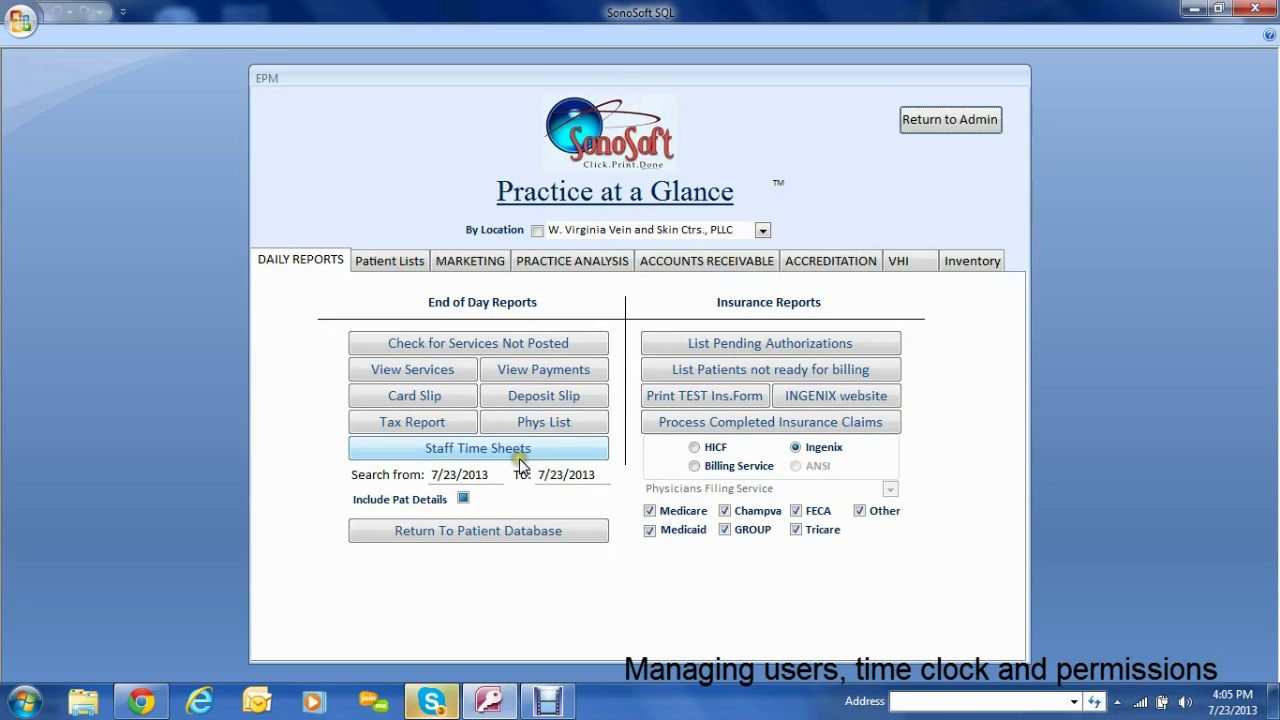
Open the Staff Time Sheets report for 7/23/2013, enlarge it to review the clock entries, and close the preview.
left_click(560, 448)
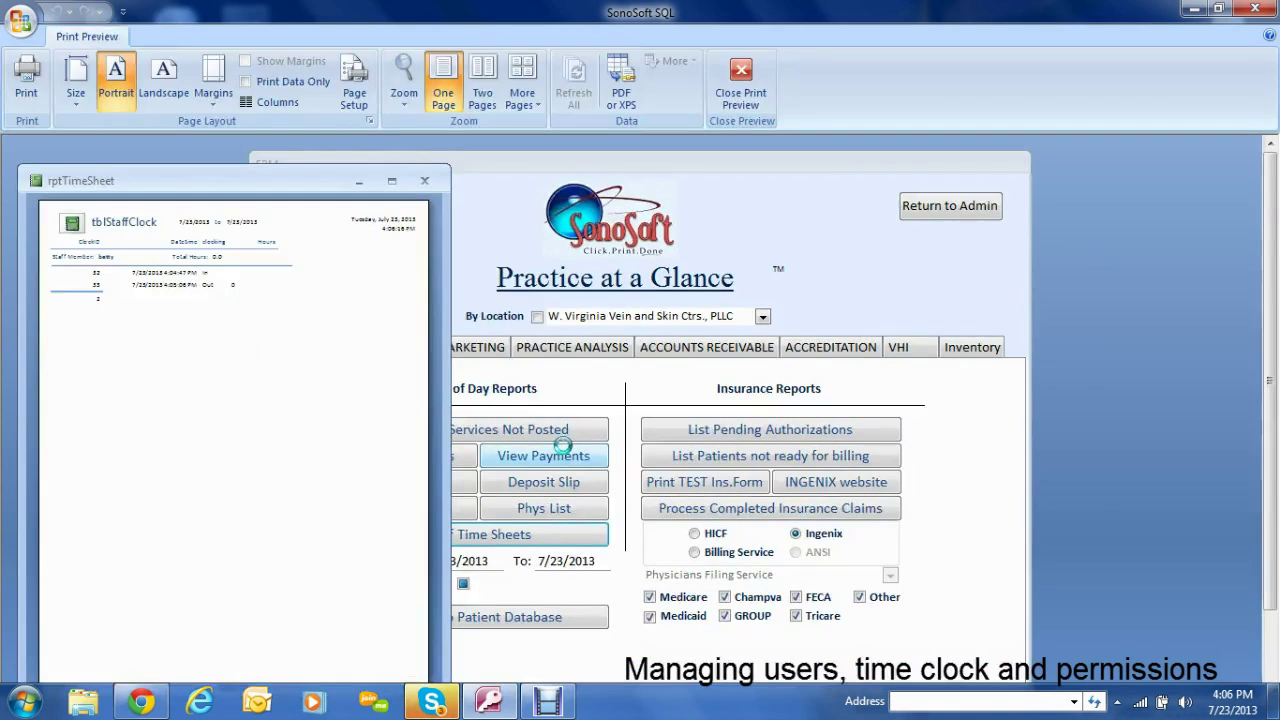
left_click(391, 183)
left_click(623, 314)
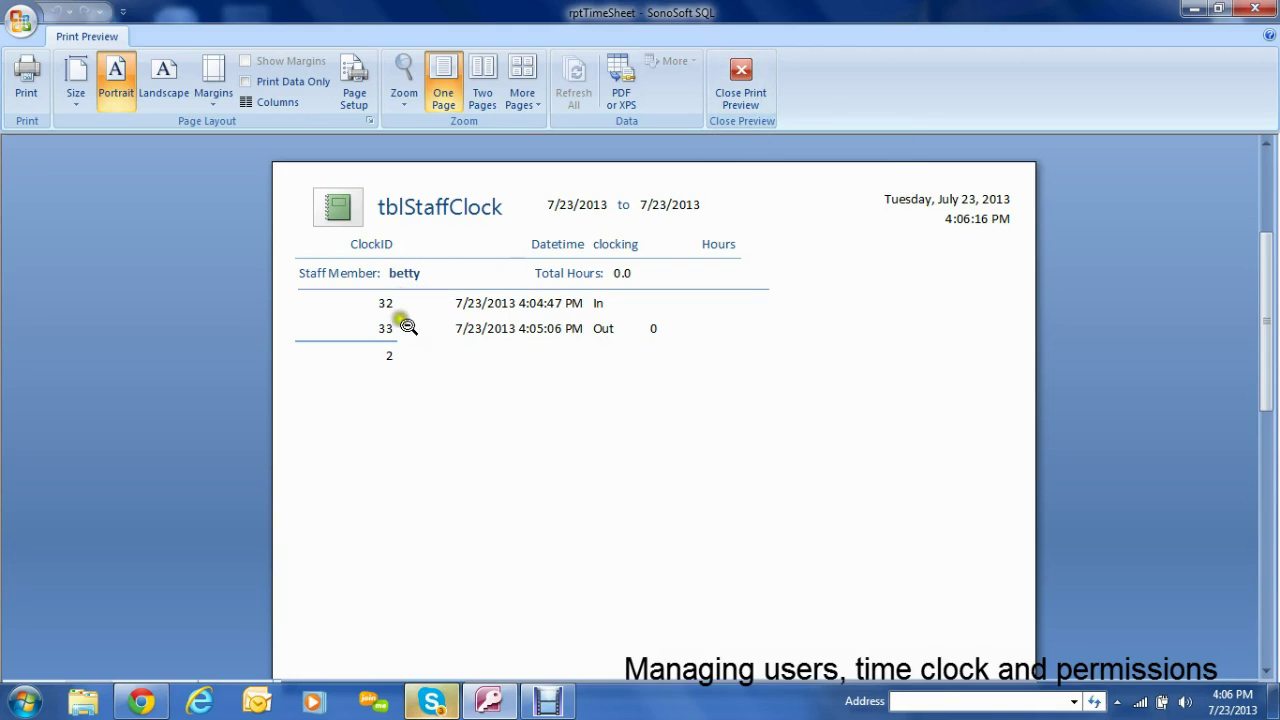
left_click(739, 72)
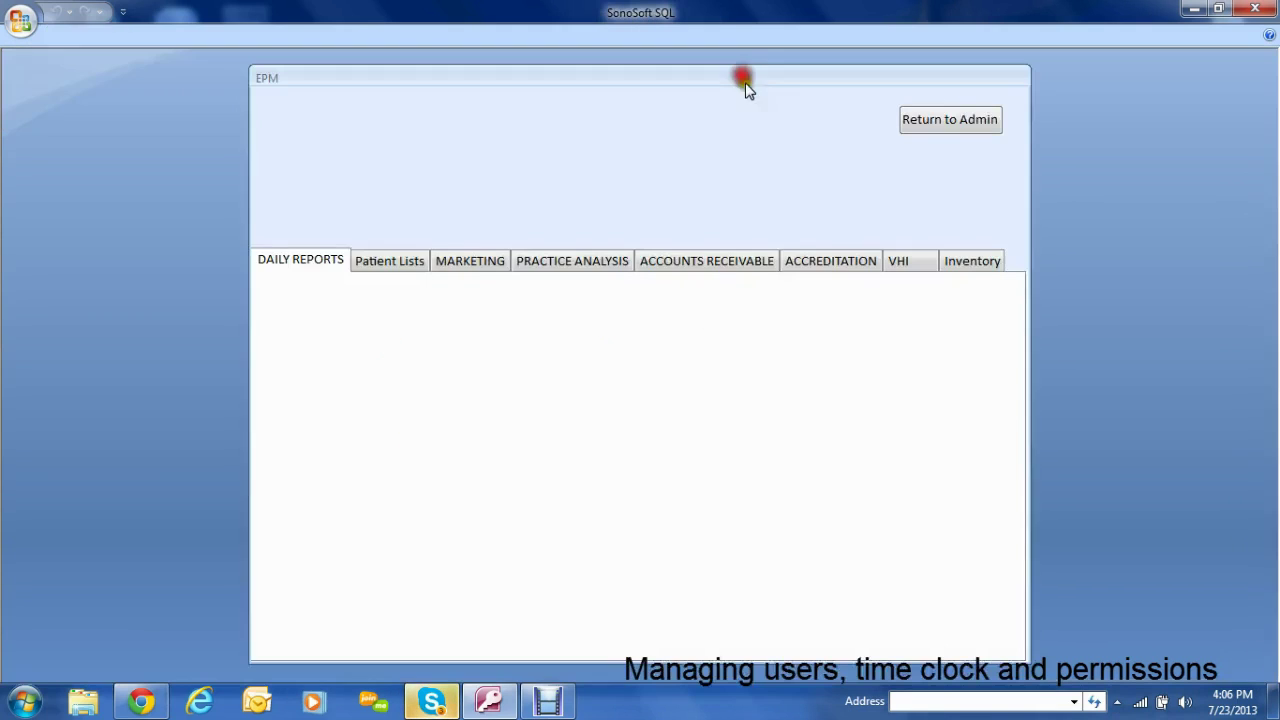
Set the report's search start date to 7/23/2010 and generate the Staff Time Sheets report.
left_click(488, 474)
key("BackSpace")
type("010")
left_click(520, 450)
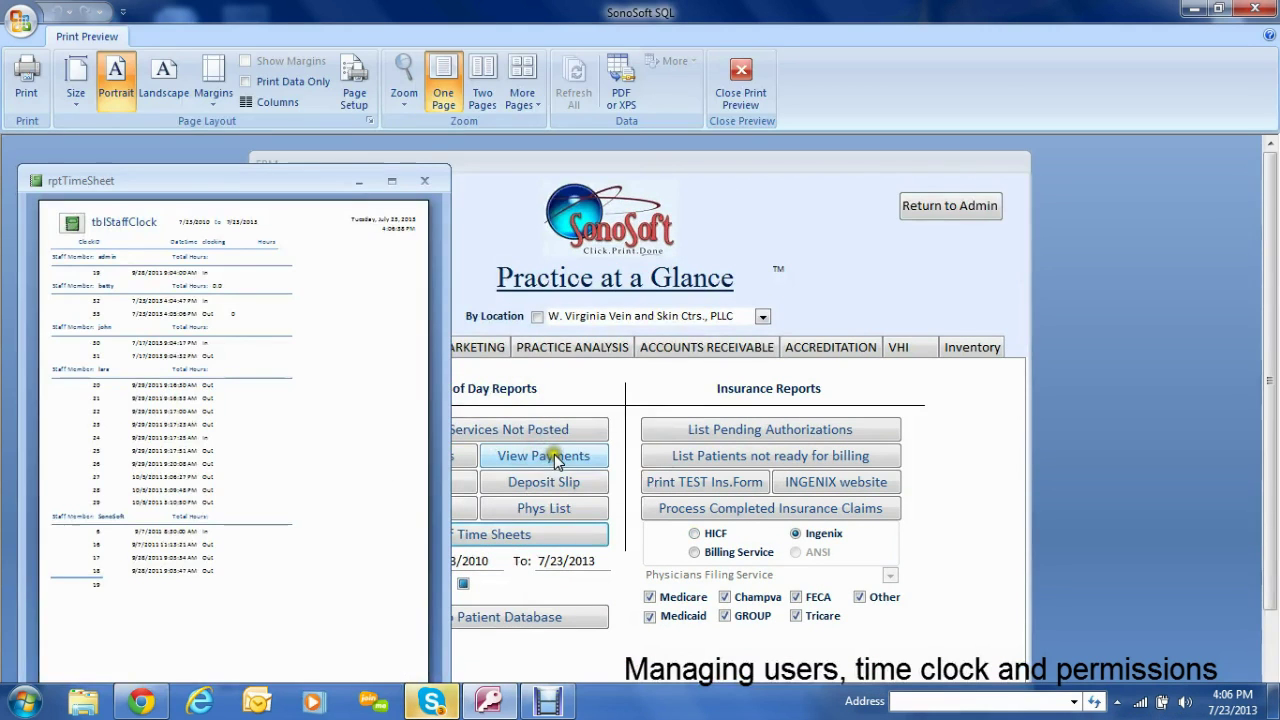
Enlarge the time sheet report, examine the clock-in and clock-out entries of all staff members, and close the preview.
left_click(391, 180)
left_click(457, 243)
scroll(680, 303, "up", 3)
scroll(710, 377, "down", 5)
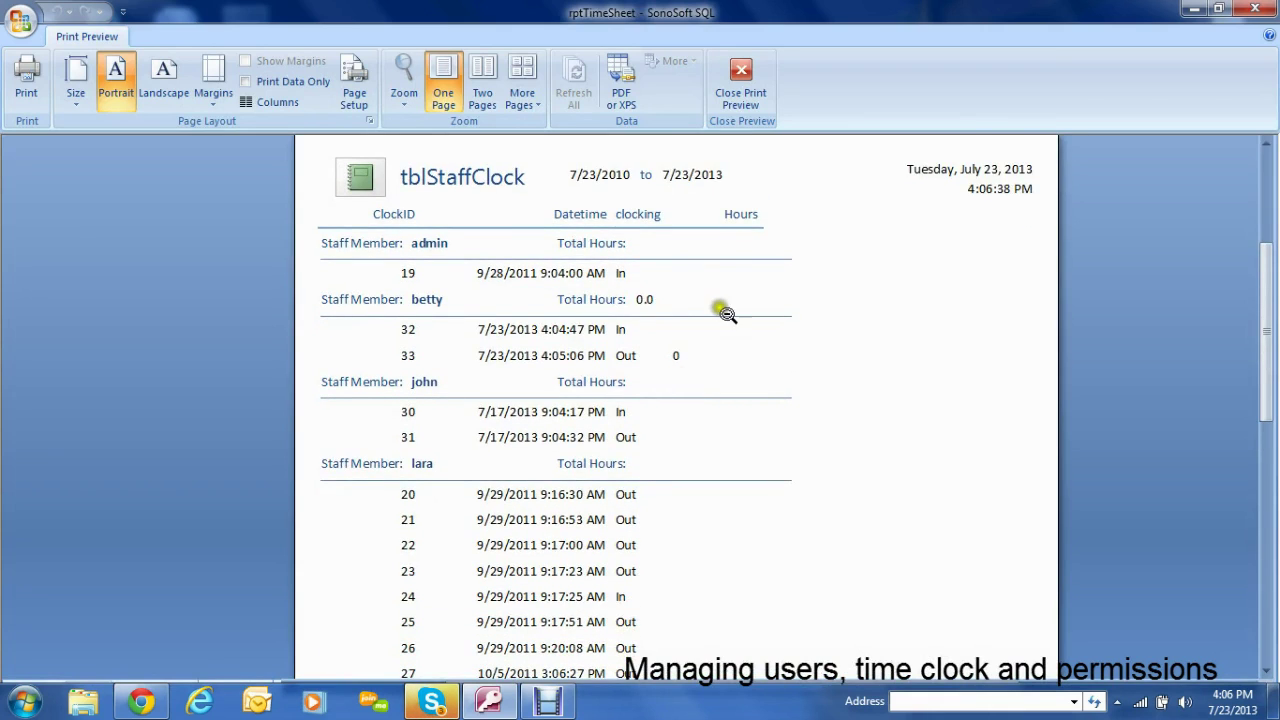
scroll(766, 426, "down", 5)
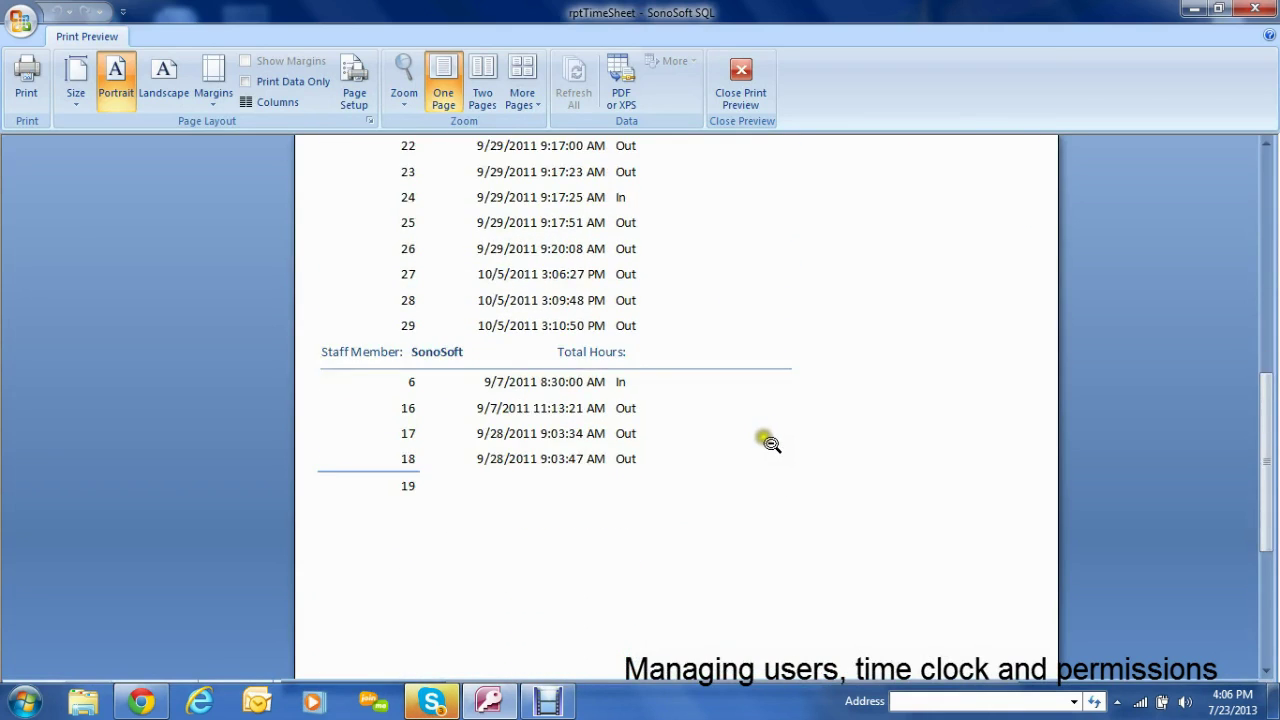
scroll(766, 426, "up", 10)
left_click(776, 80)
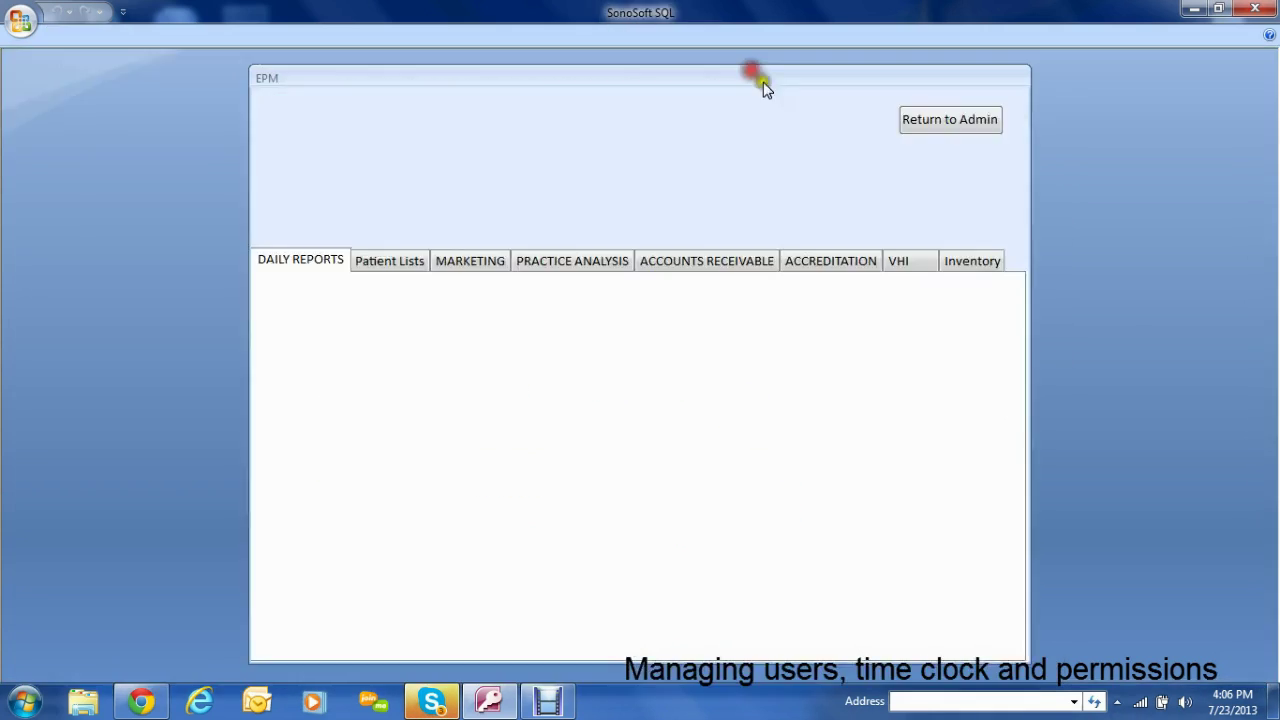